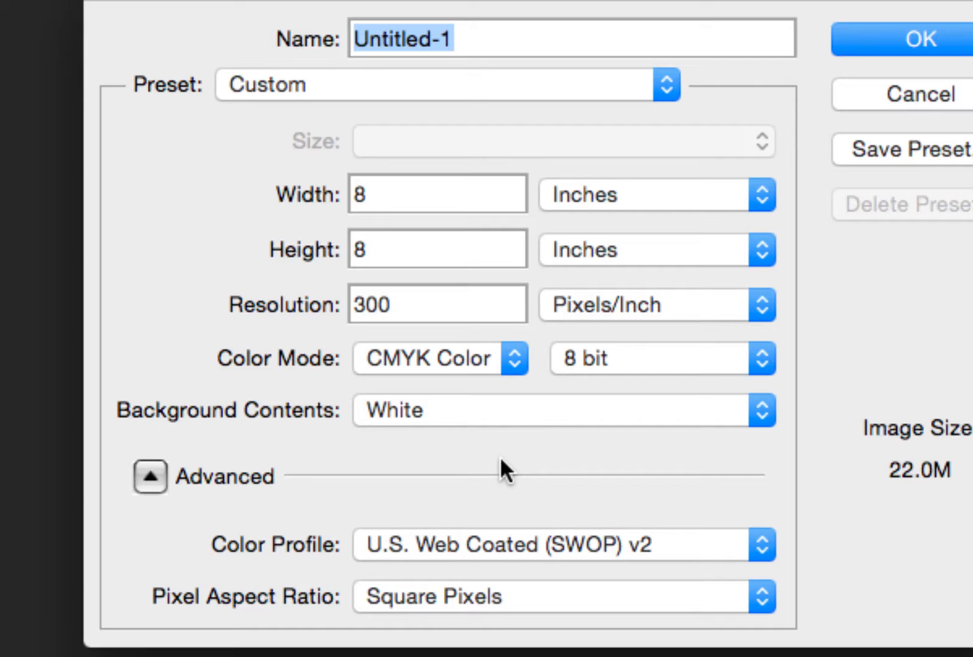
Create a new 8 by 8 inch document at 300 pixels/inch in 8-bit CMYK Color with a white background.
left_click(509, 355)
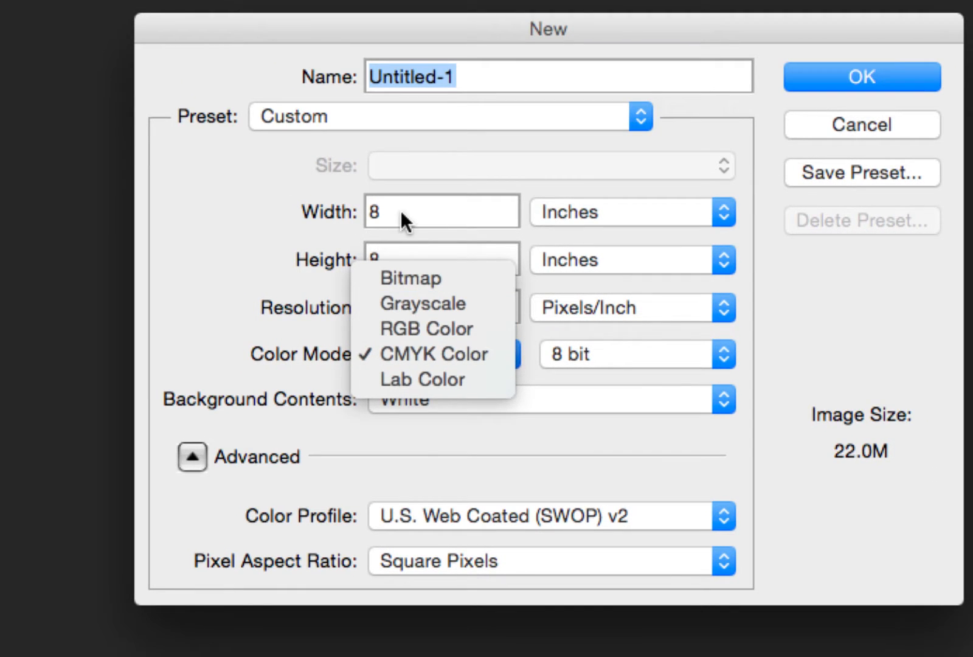
key("Escape")
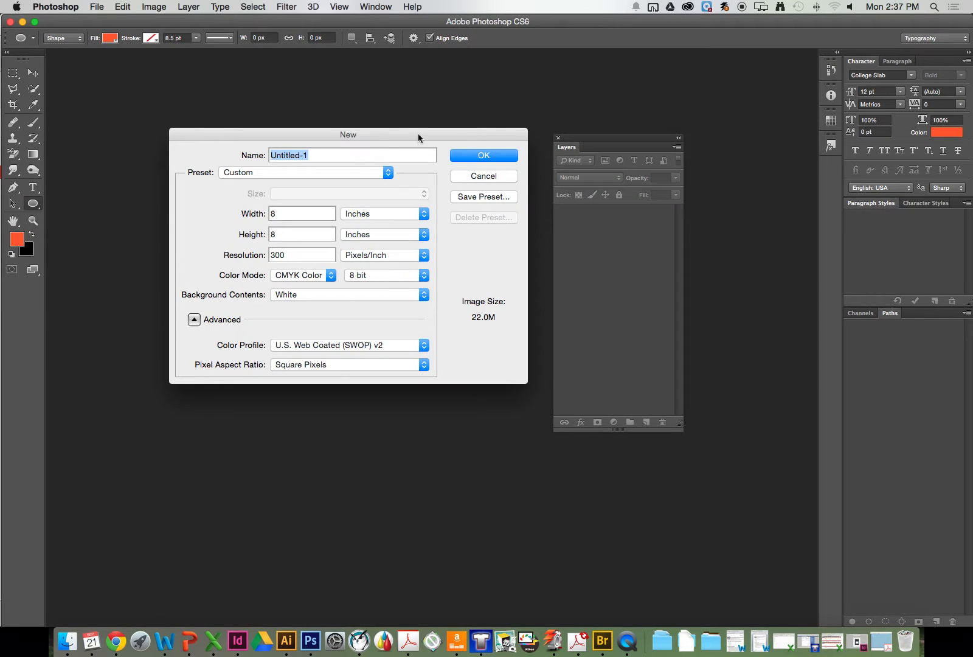
left_click(474, 159)
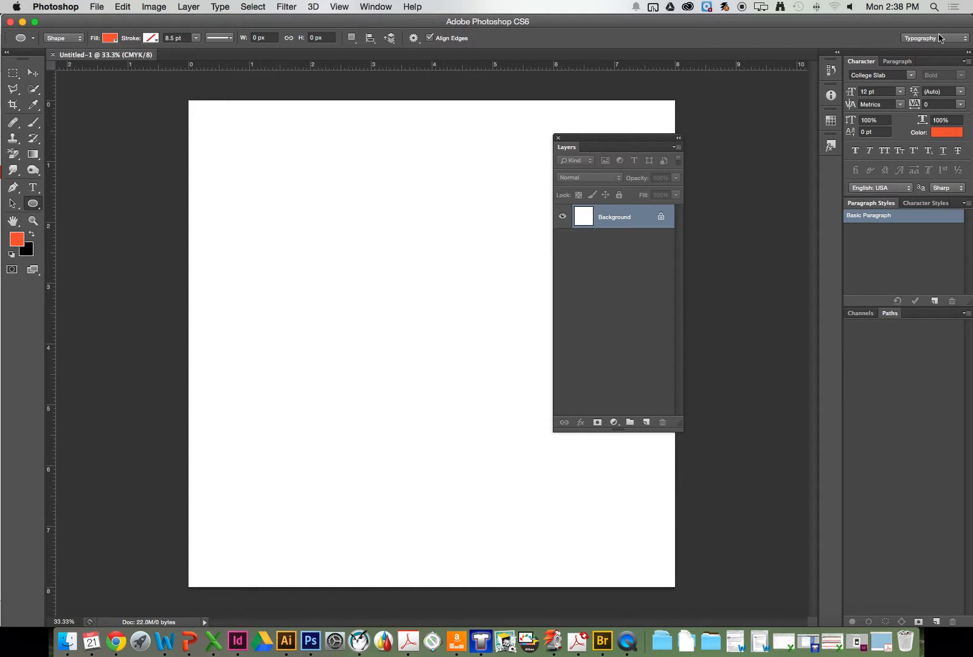
Reset the Typography workspace so the floating Layers palette returns to its default place.
left_click(940, 39)
left_click(928, 53)
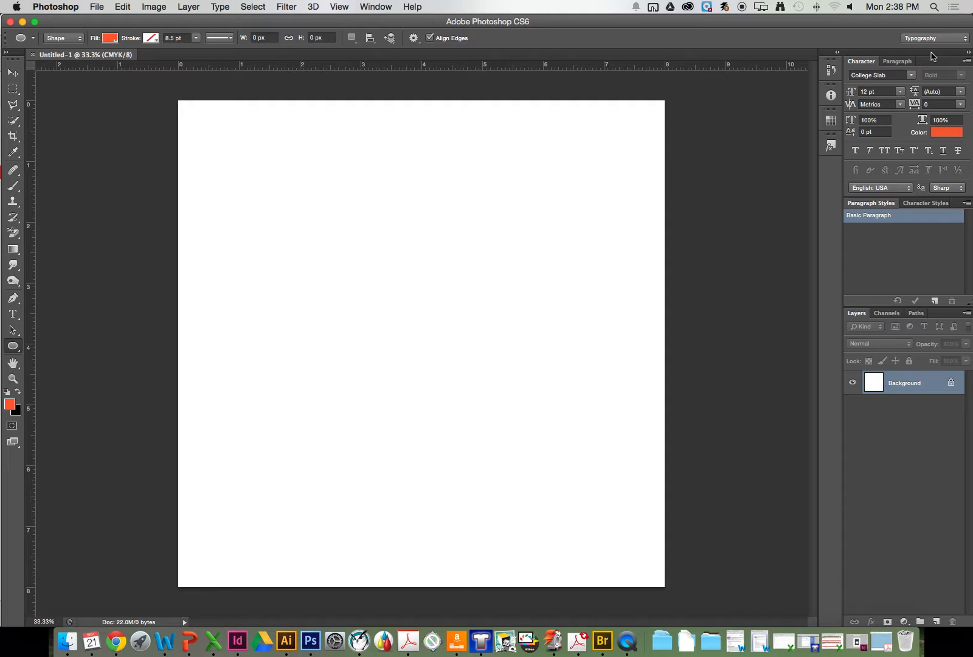
Review the settings for a new document again.
key("super+n")
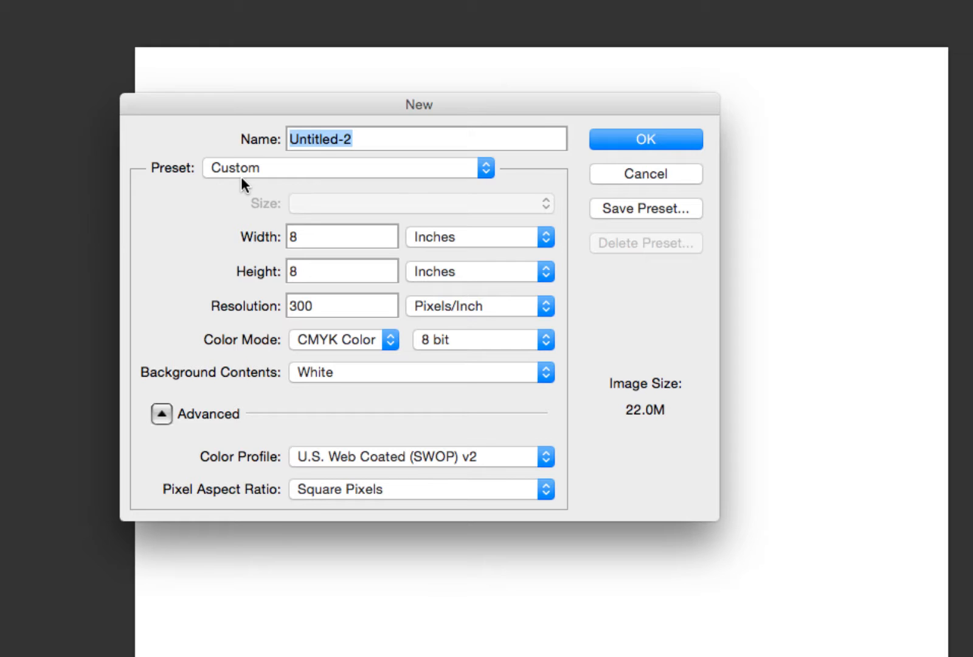
key("Return")
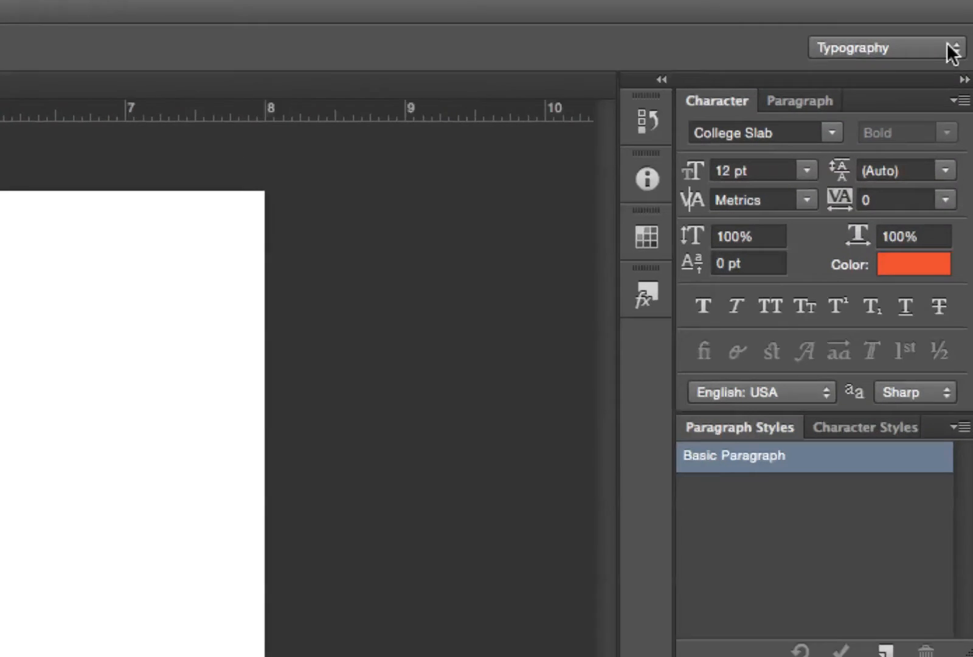
Choose the Typography workspace and show the toolbox in two columns.
left_click(963, 40)
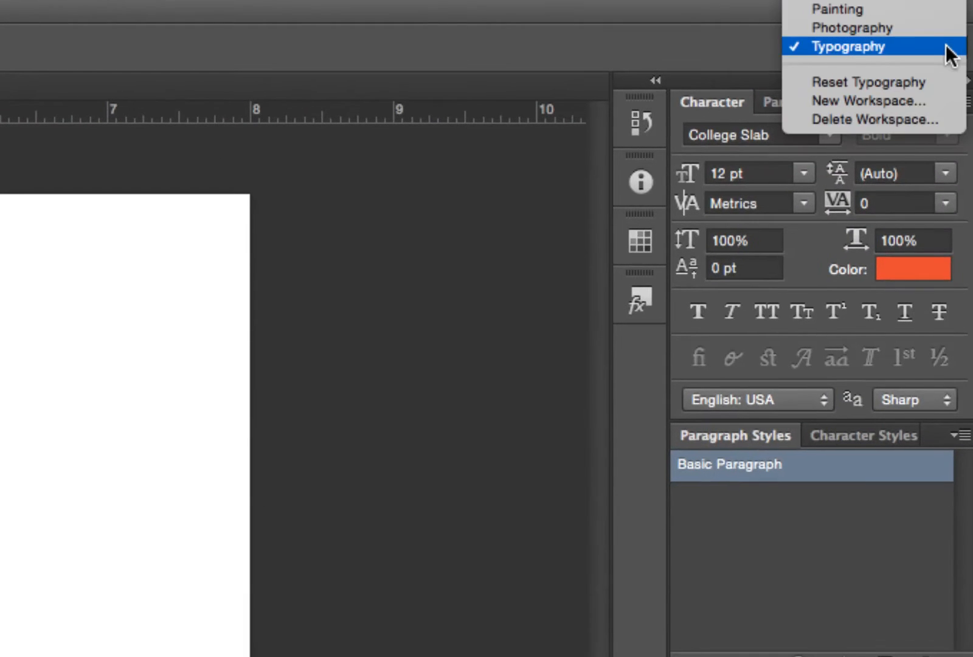
left_click(903, 44)
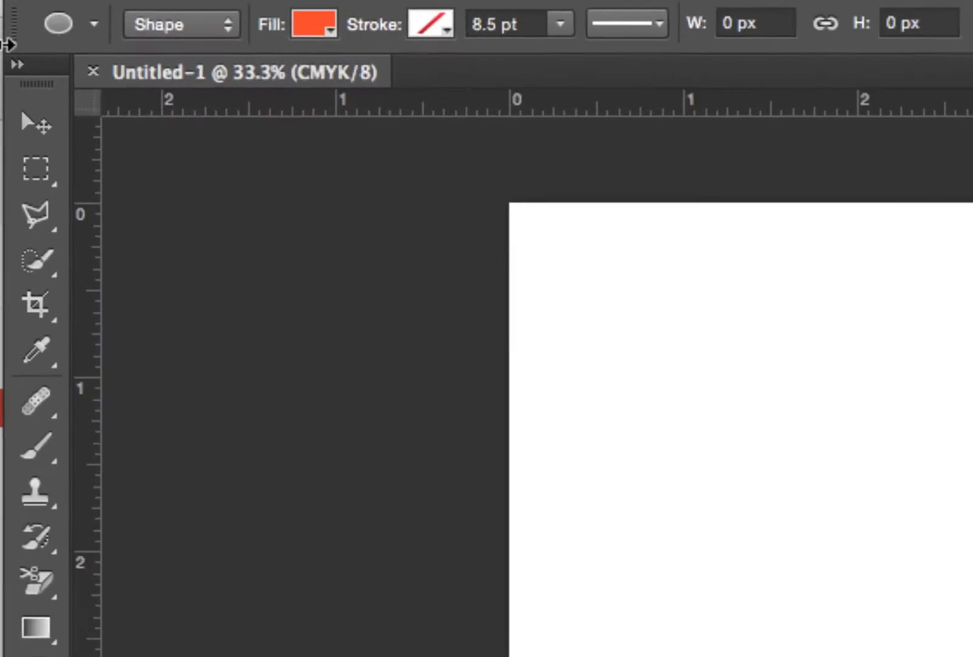
left_click(17, 64)
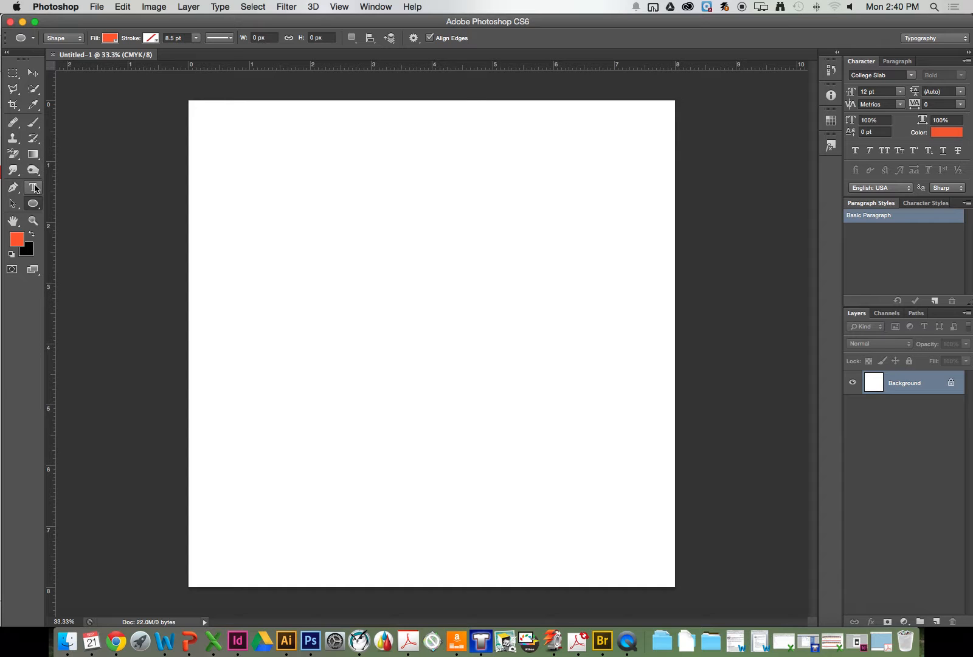
Add the text "BOND" in 12 pt College Slab in the upper part of the canvas.
left_click(33, 187)
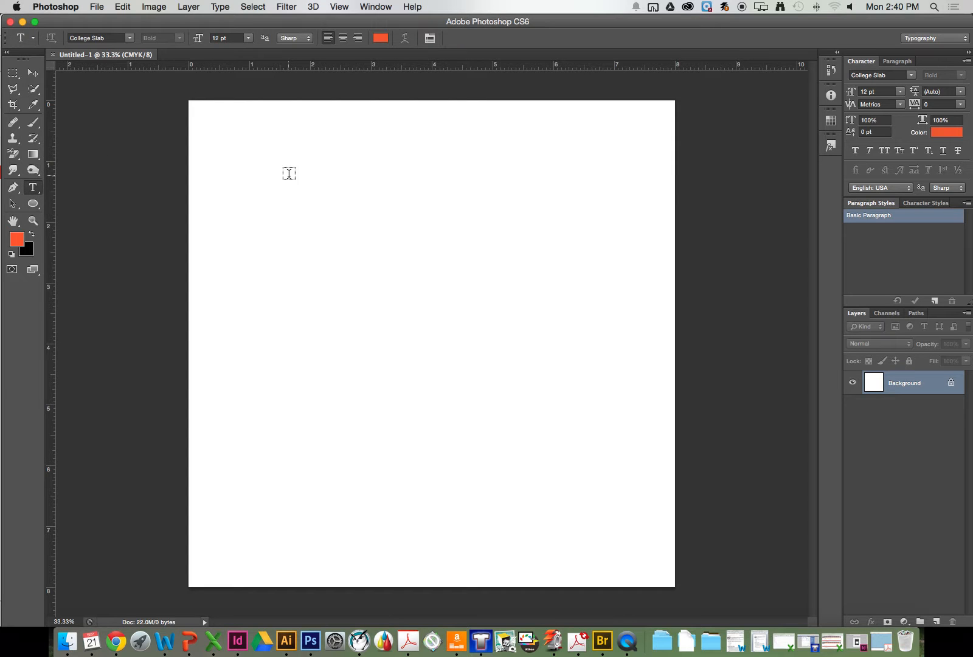
left_click(288, 174)
type("BONDS")
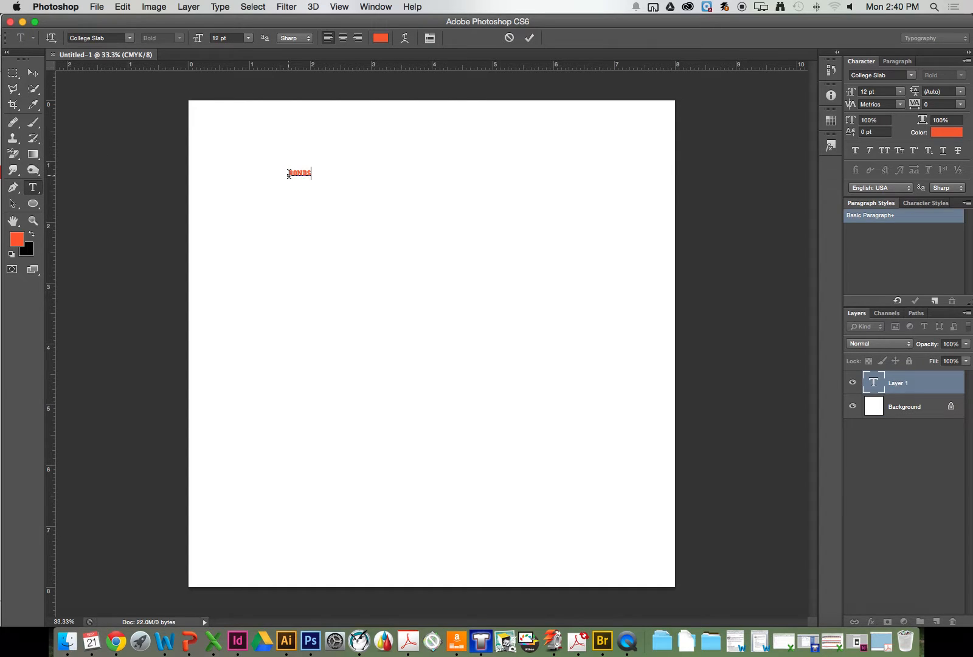
key("BackSpace")
left_click(33, 74)
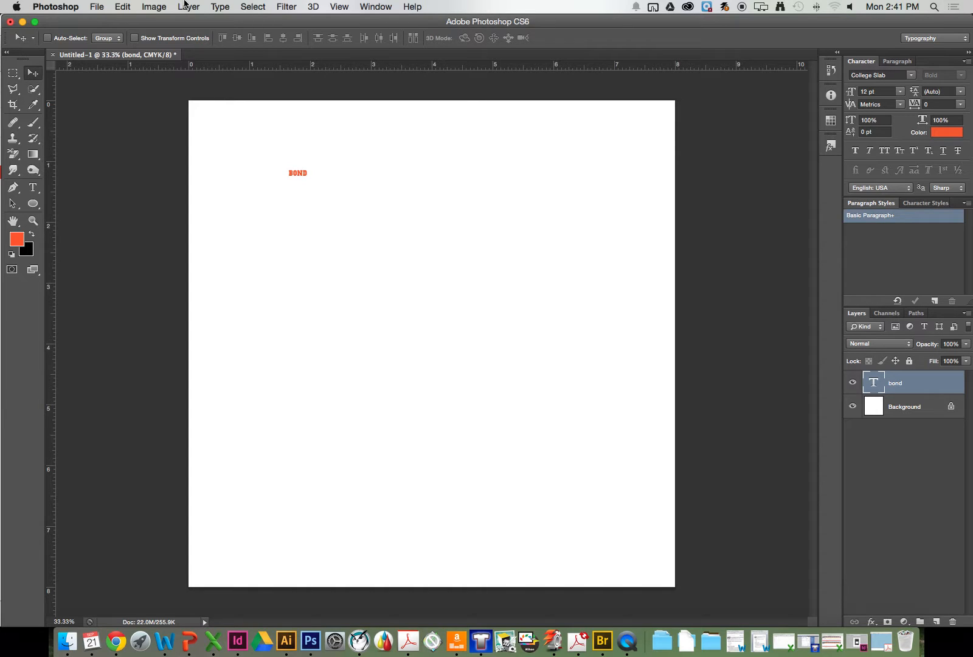
Scale the BOND text up proportionally with Free Transform to about 1454%.
key("super+t")
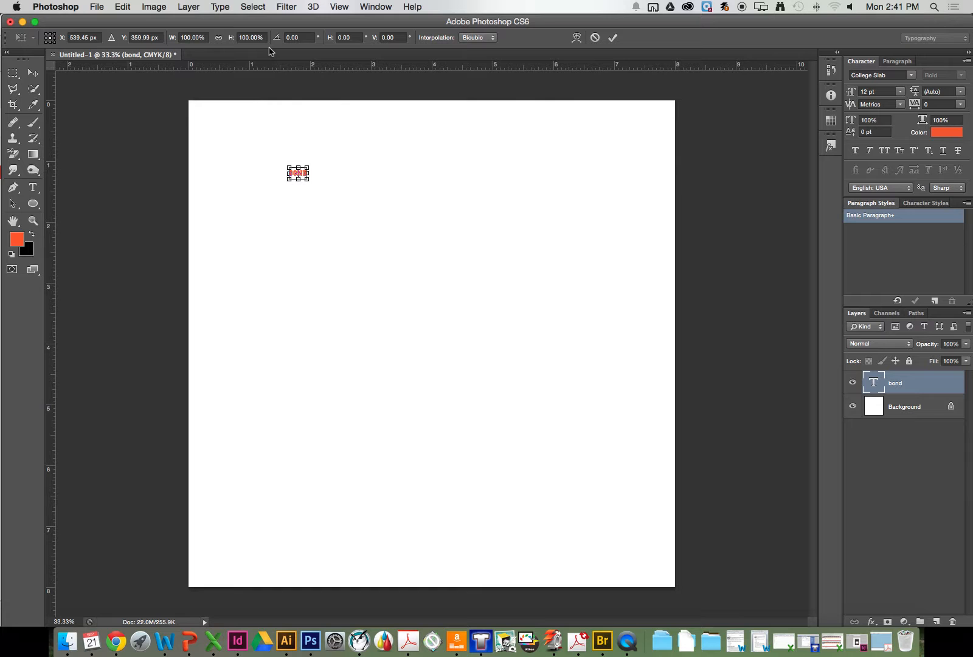
left_click_drag(307, 178, 555, 347)
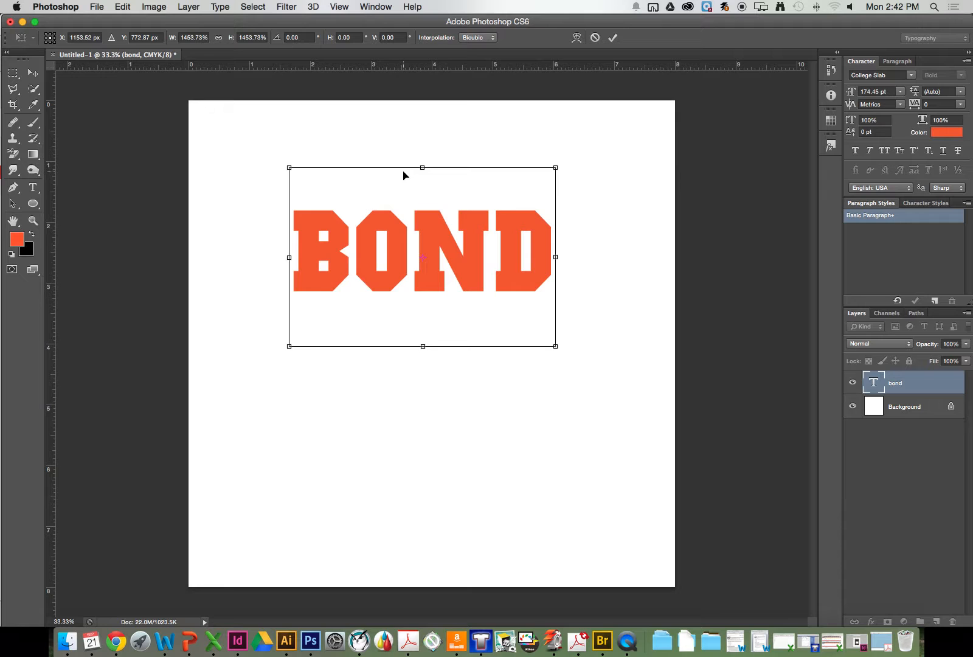
key("Return")
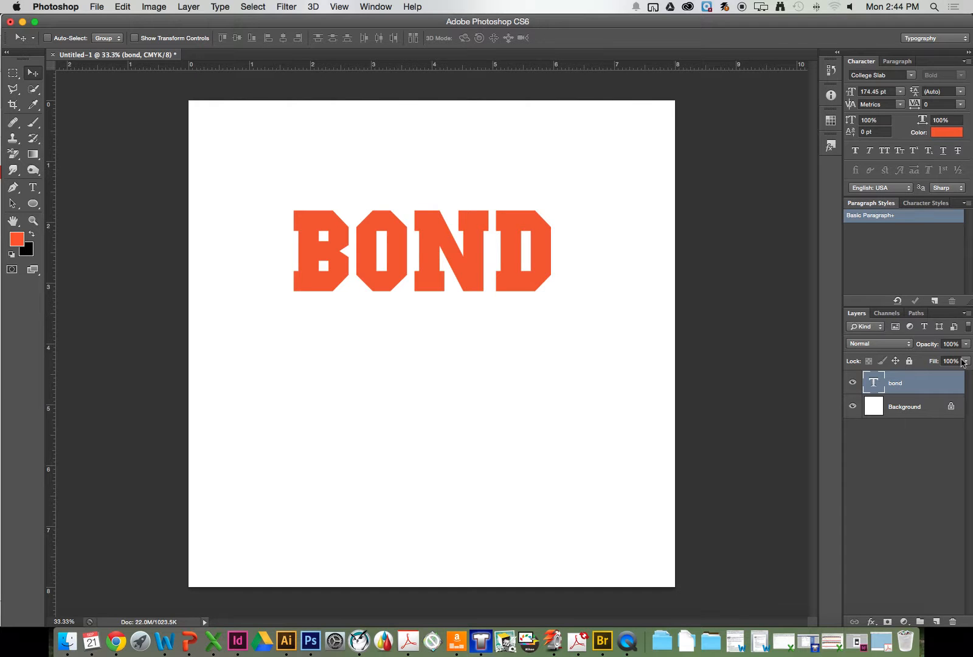
Float the Layers palette beside the text at a greater height, and hide the Background layer.
left_click_drag(854, 314, 605, 196)
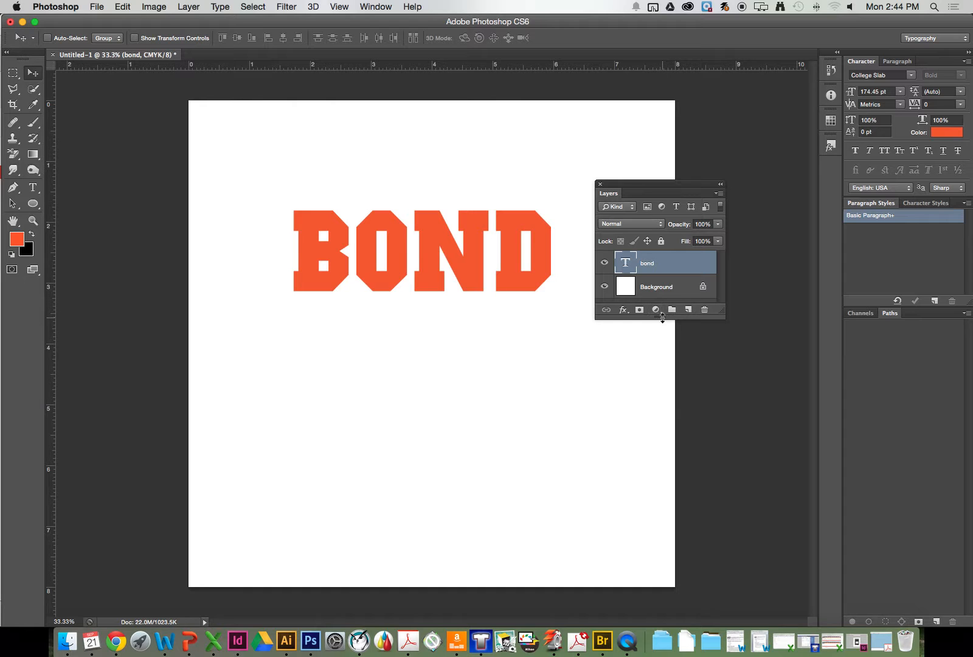
left_click_drag(663, 317, 663, 418)
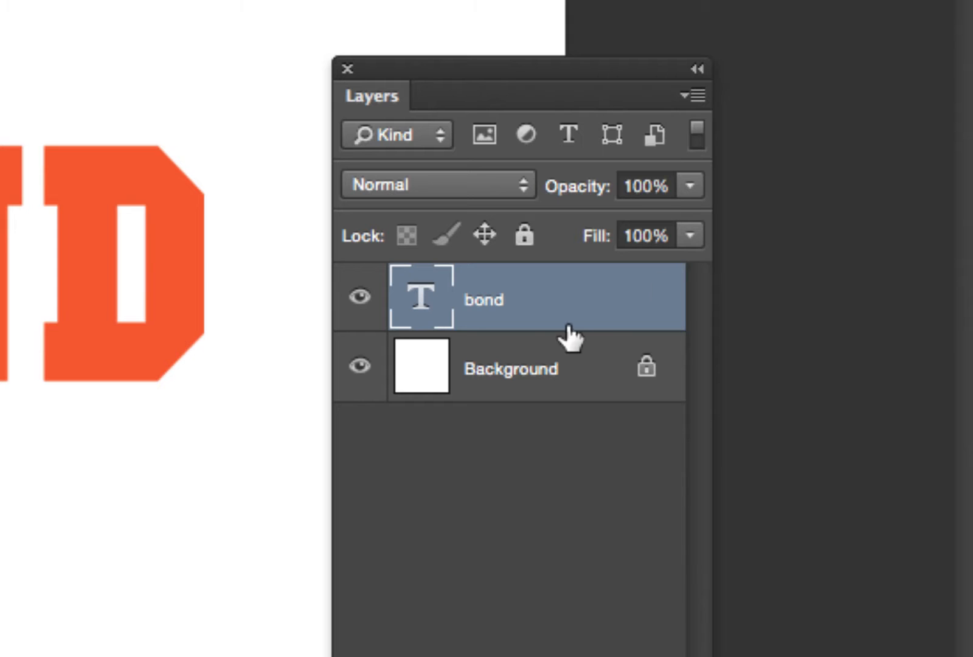
left_click(359, 365)
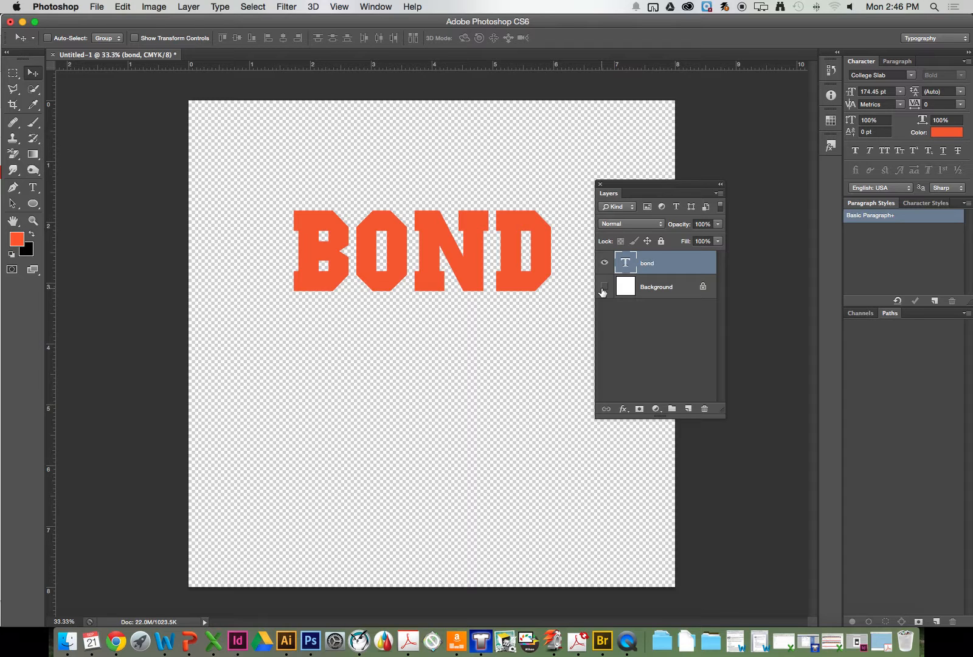
Create an empty text layer below the word BOND and delete it.
left_click(33, 187)
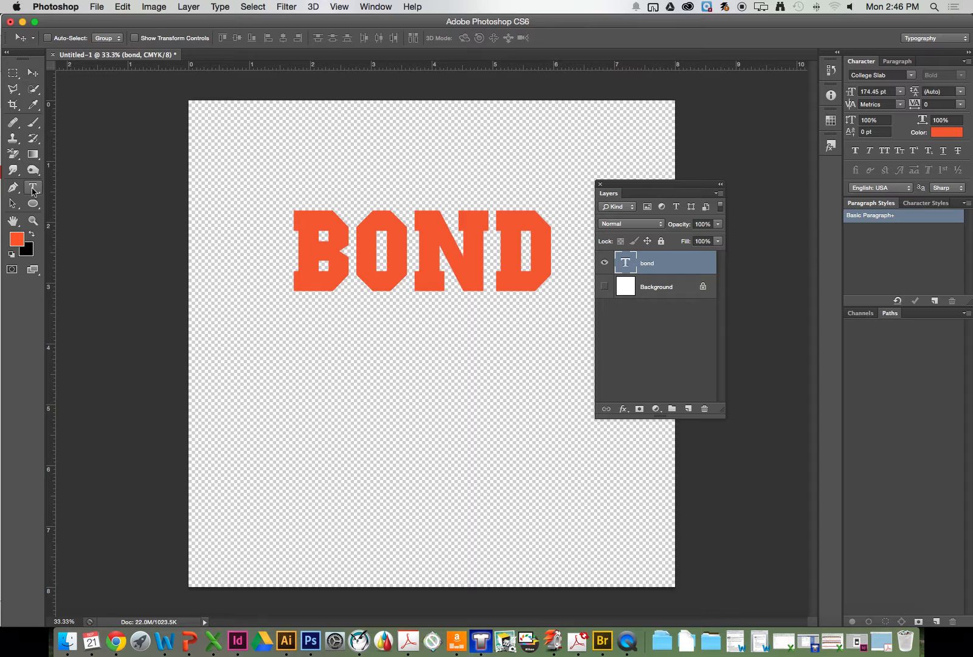
left_click(391, 349)
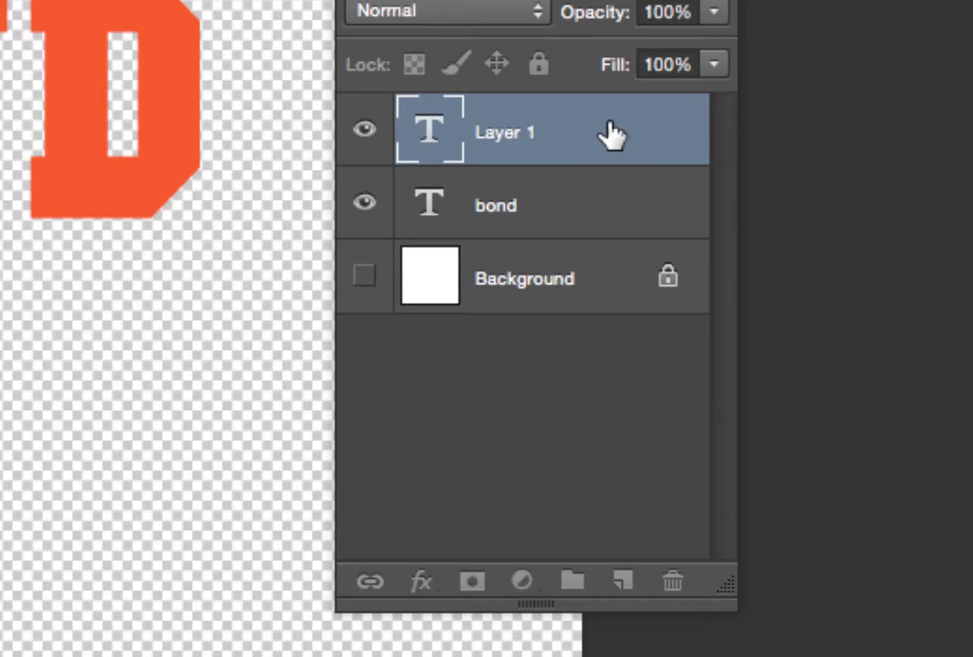
left_click_drag(614, 132, 675, 578)
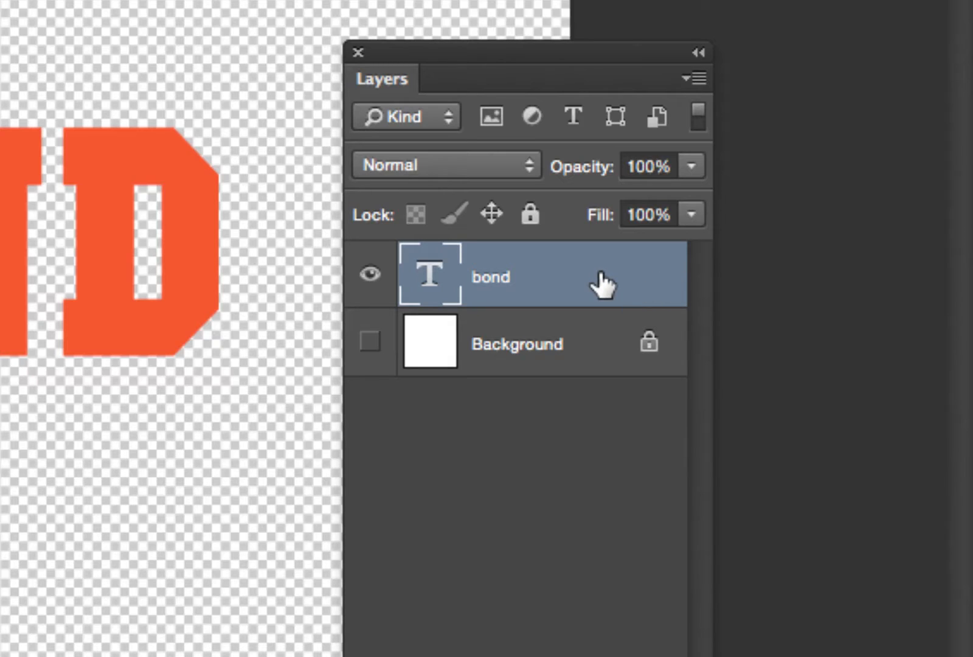
Apply a softened Bevel & Emboss to the bond layer with depth 251% and size 38 px.
double_click(633, 283)
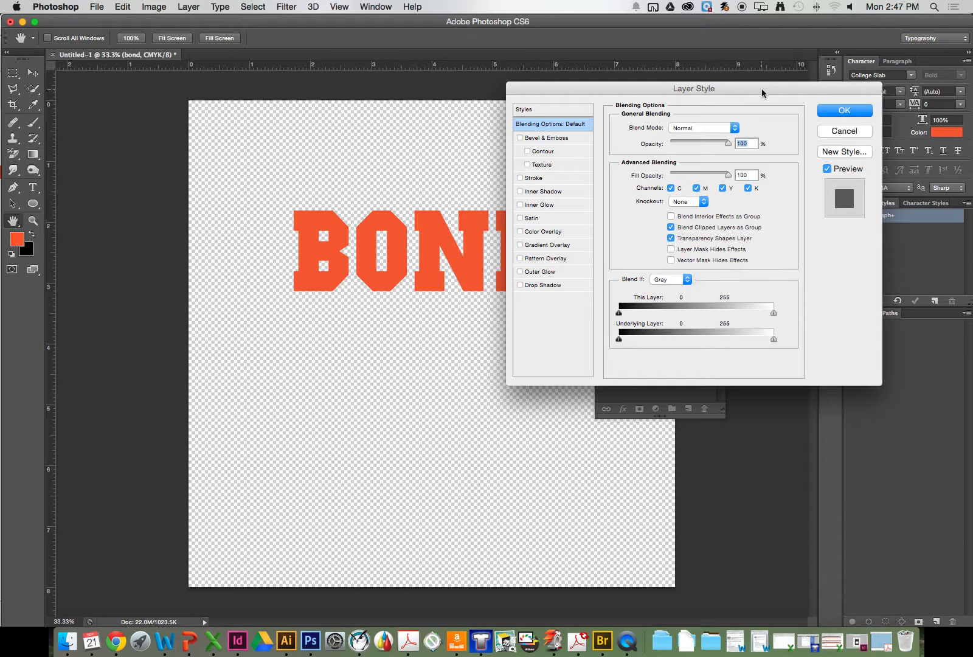
left_click_drag(760, 89, 710, 99)
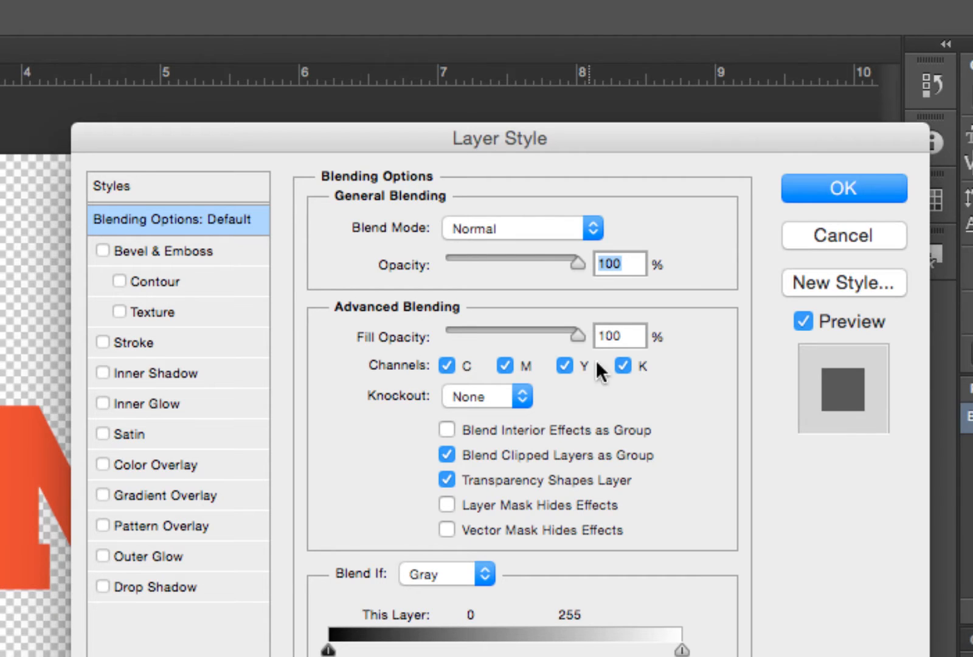
left_click(171, 250)
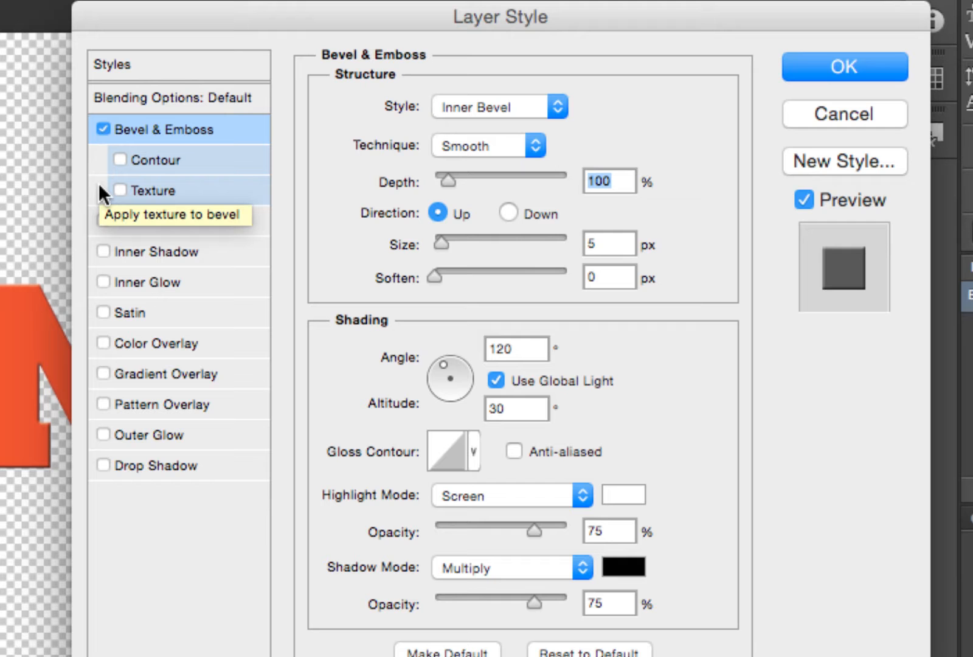
left_click_drag(335, 30, 455, 20)
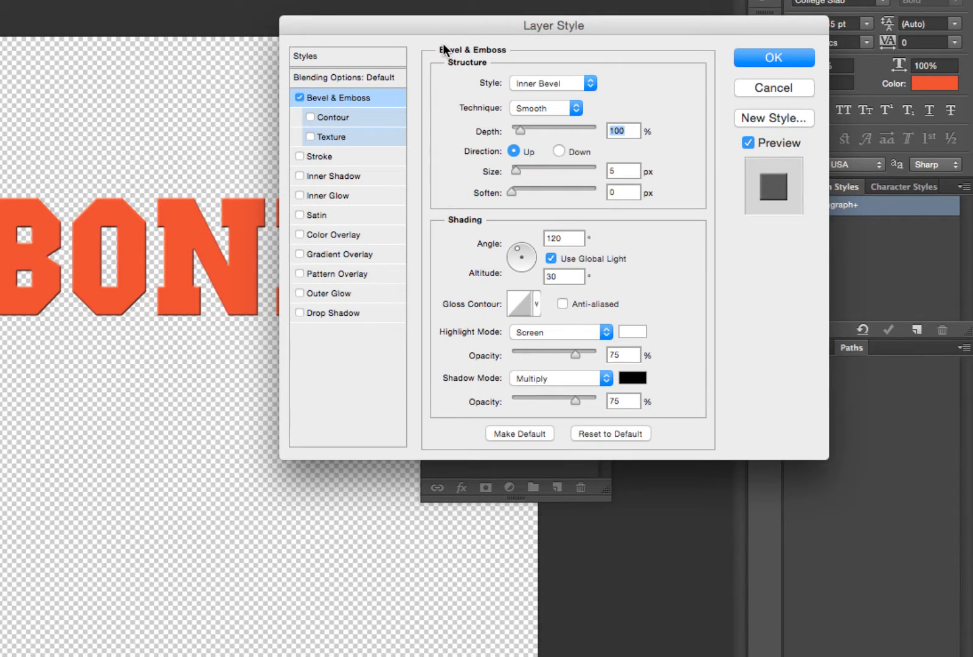
left_click(531, 127)
left_click(530, 170)
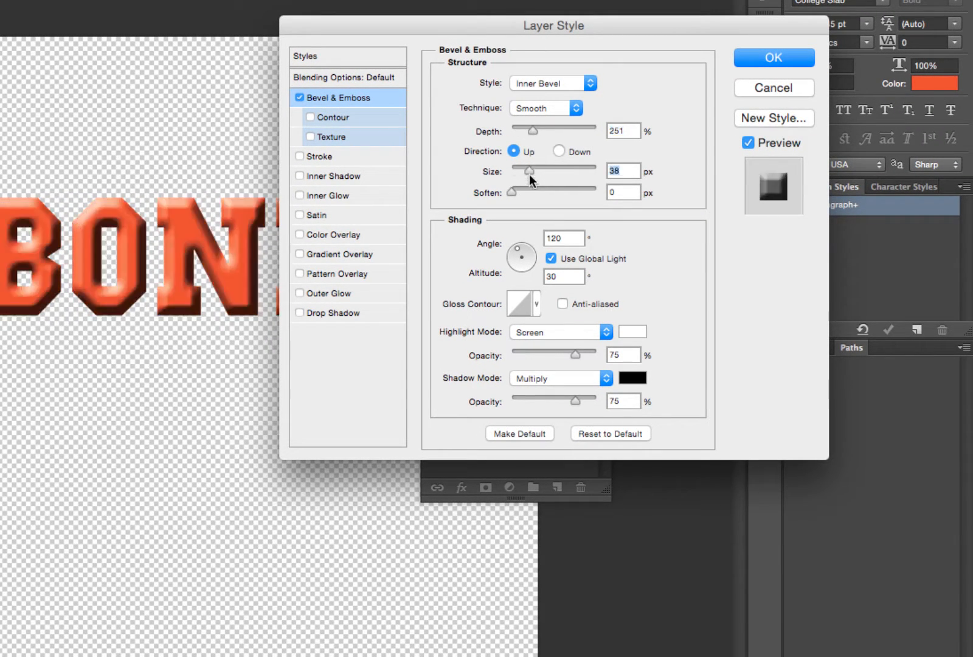
left_click(529, 185)
Add a Drop Shadow with angle 136°, distance 38 px, spread 16% and size 24 px.
left_click(309, 312)
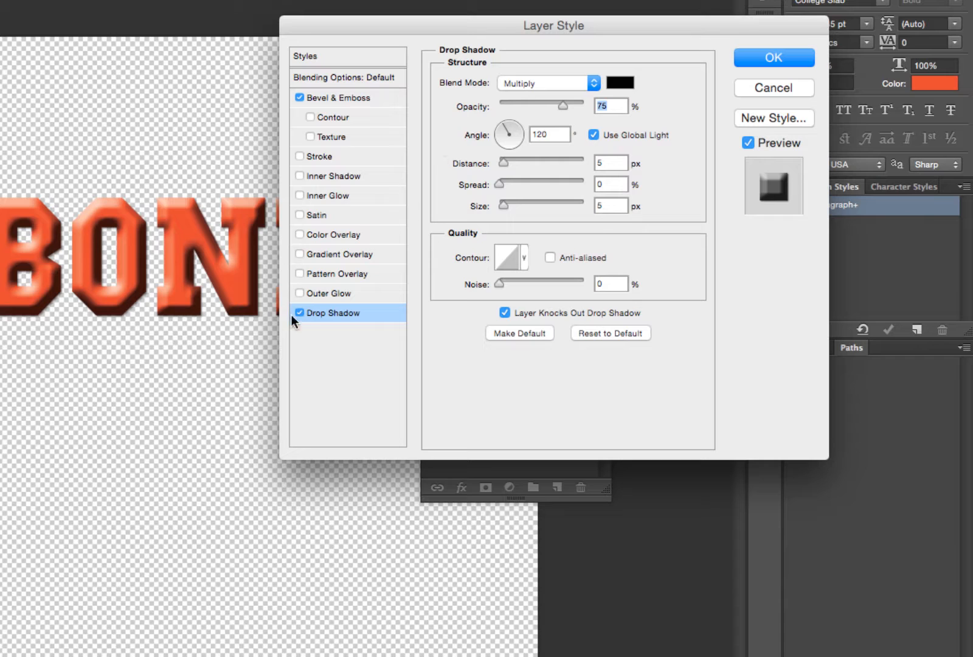
left_click_drag(252, 319, 256, 324)
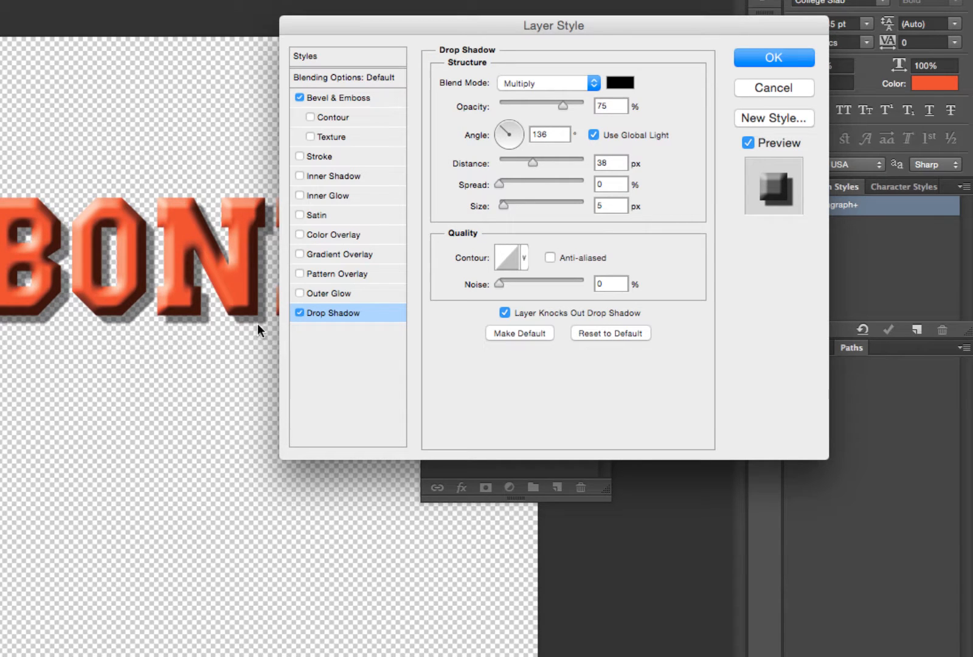
left_click(512, 182)
left_click(512, 204)
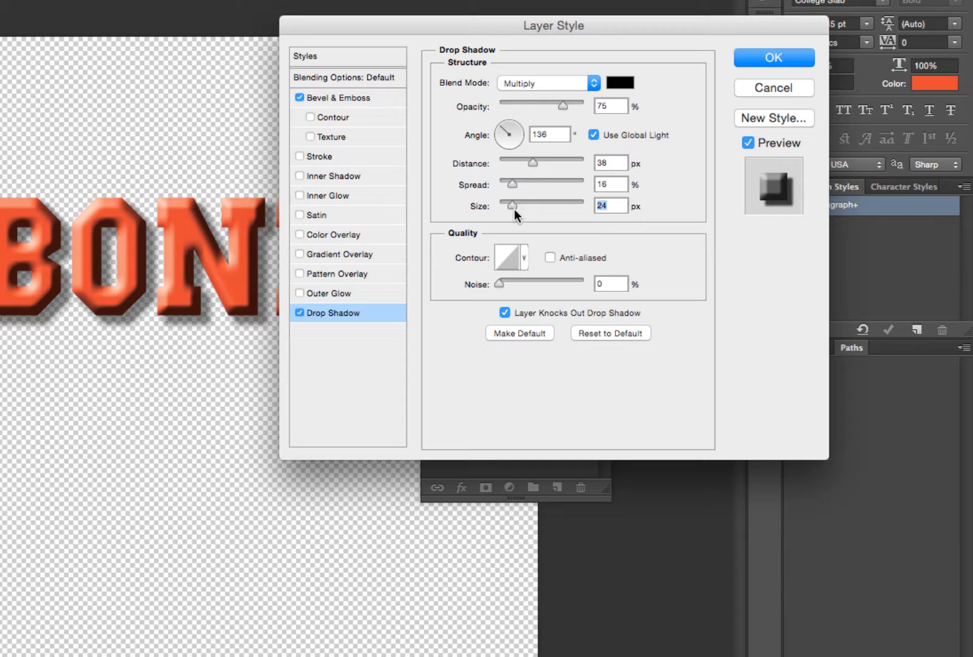
Add a Gradient Overlay to the text and change the gradient's black starting stop to green.
left_click(338, 254)
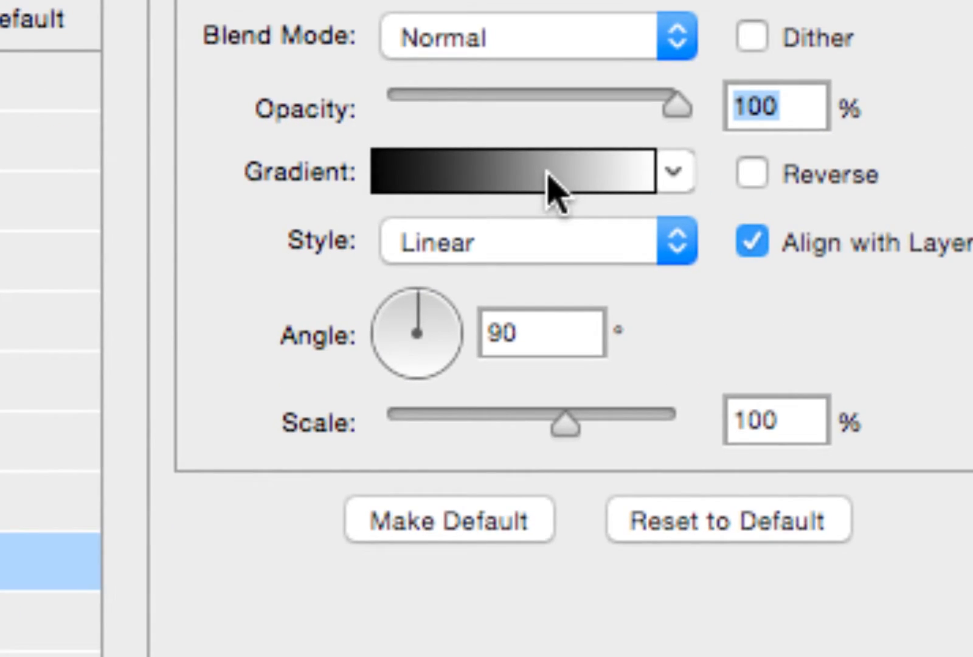
left_click(550, 182)
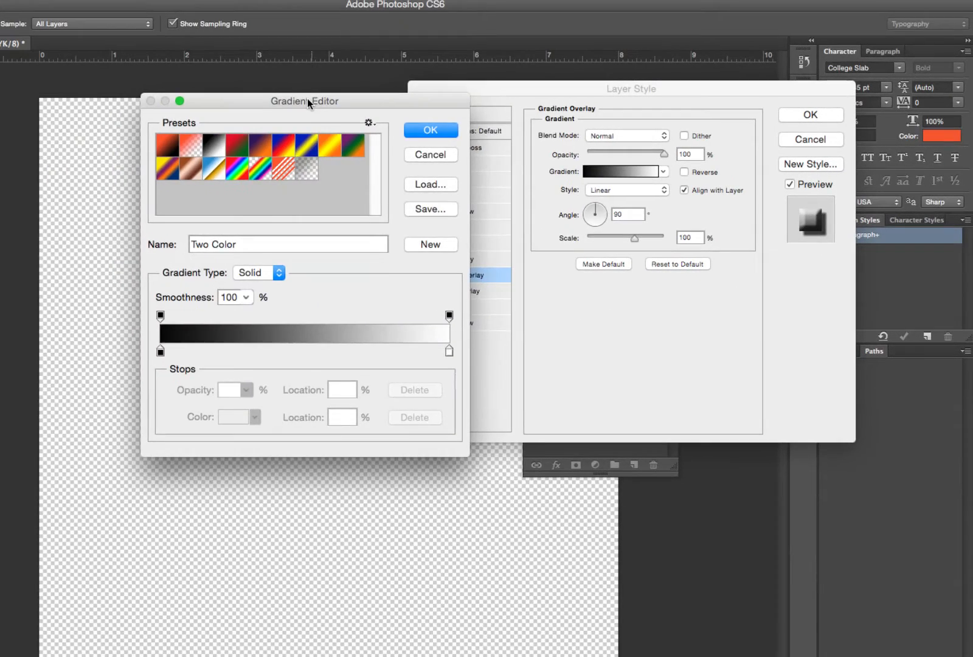
left_click_drag(298, 99, 414, 93)
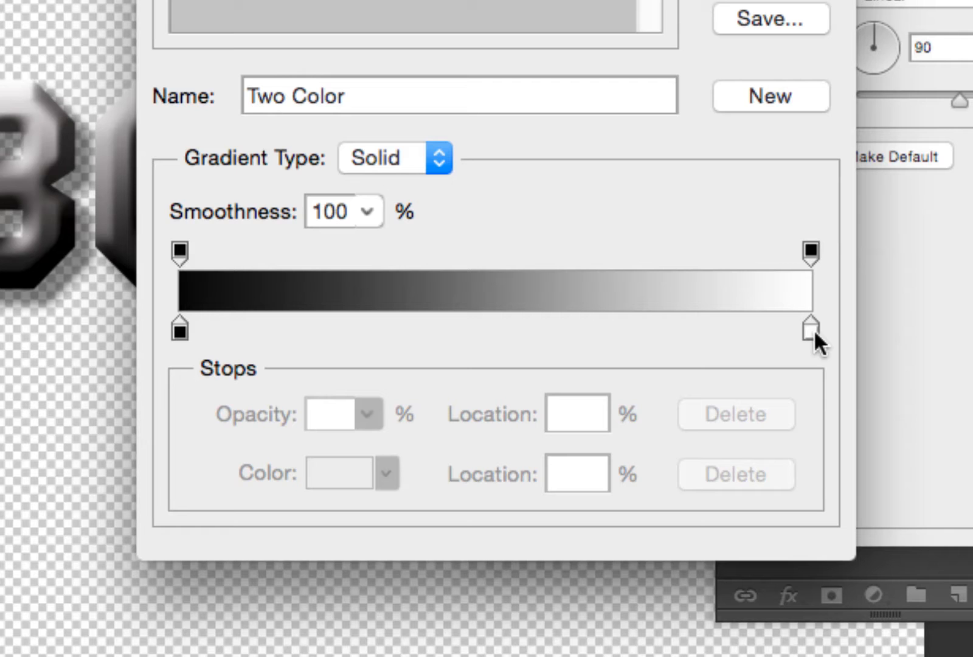
double_click(179, 328)
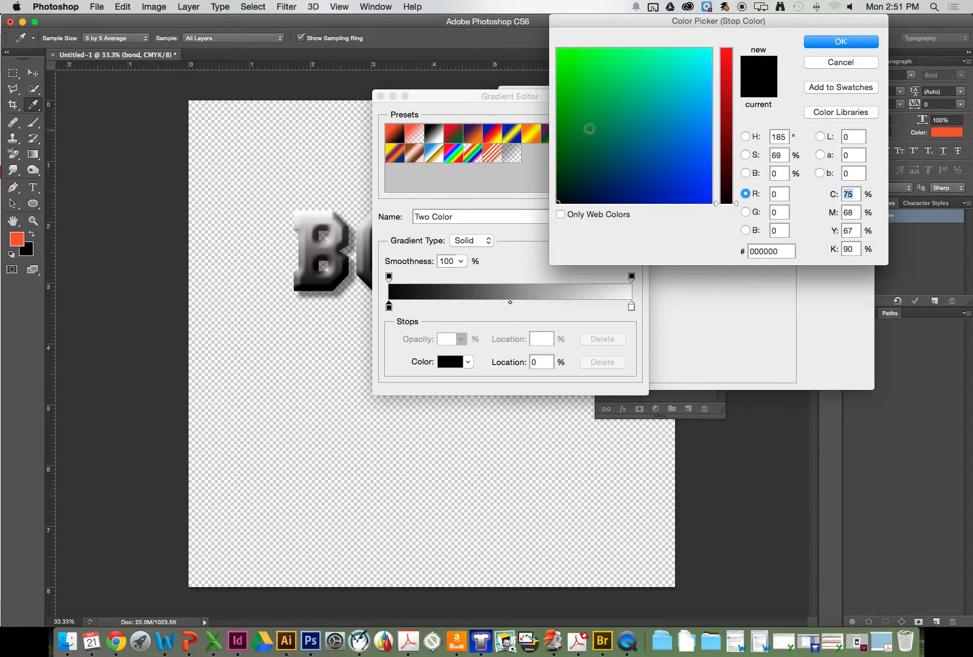
left_click(596, 91)
left_click(840, 42)
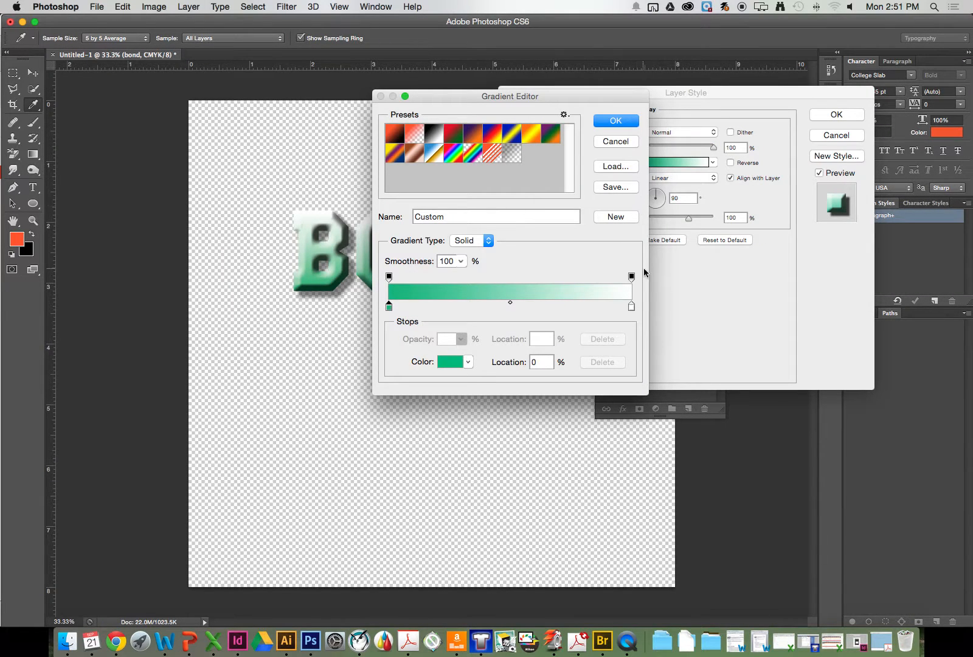
Change the gradient overlay's white end stop to blue and apply the layer style to the BOND text.
double_click(632, 306)
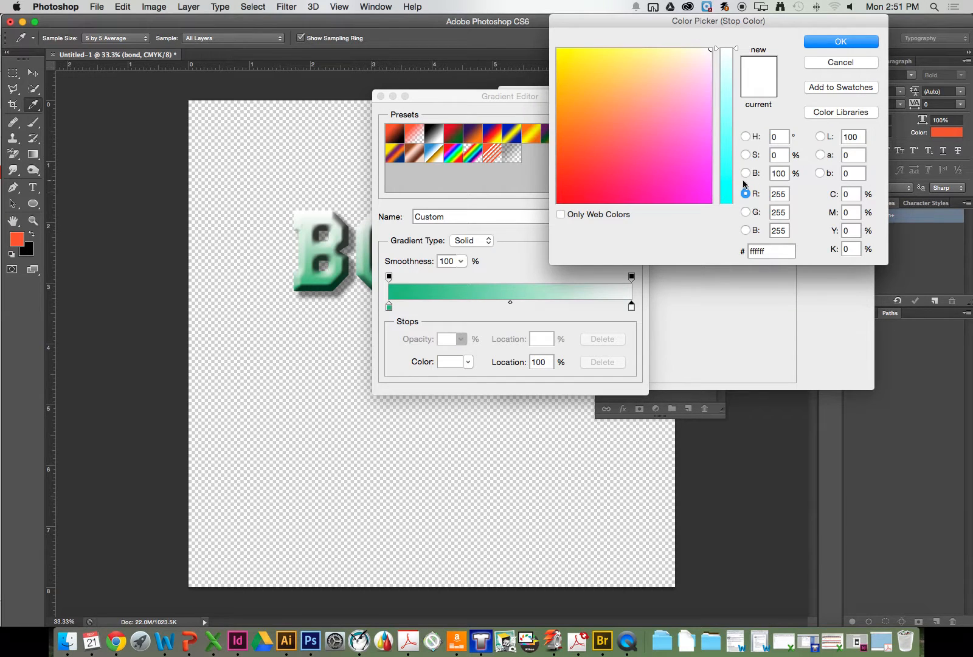
left_click(727, 192)
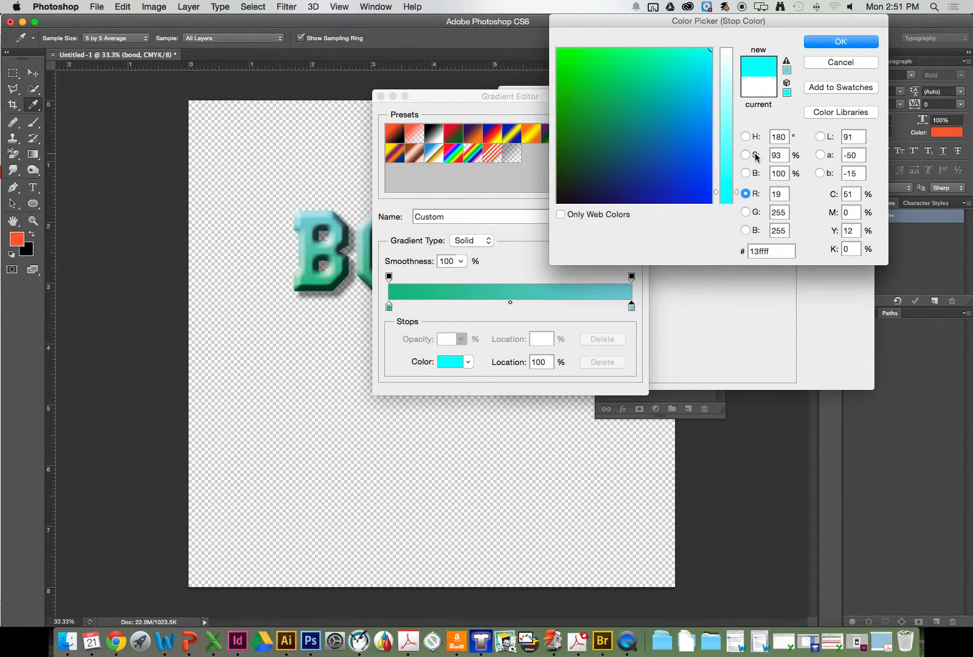
left_click(699, 172)
left_click(860, 42)
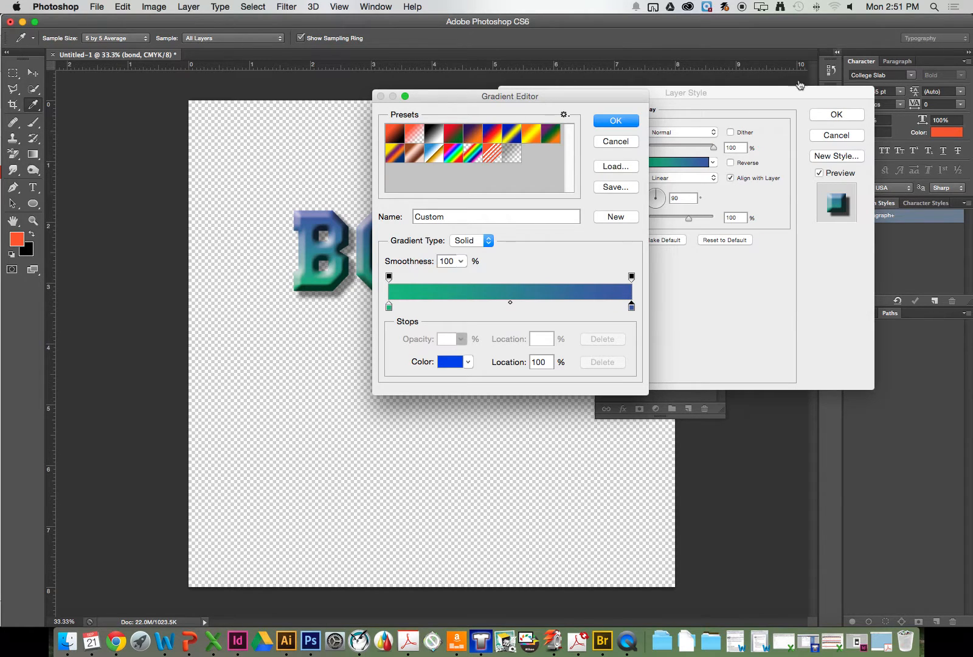
left_click(628, 127)
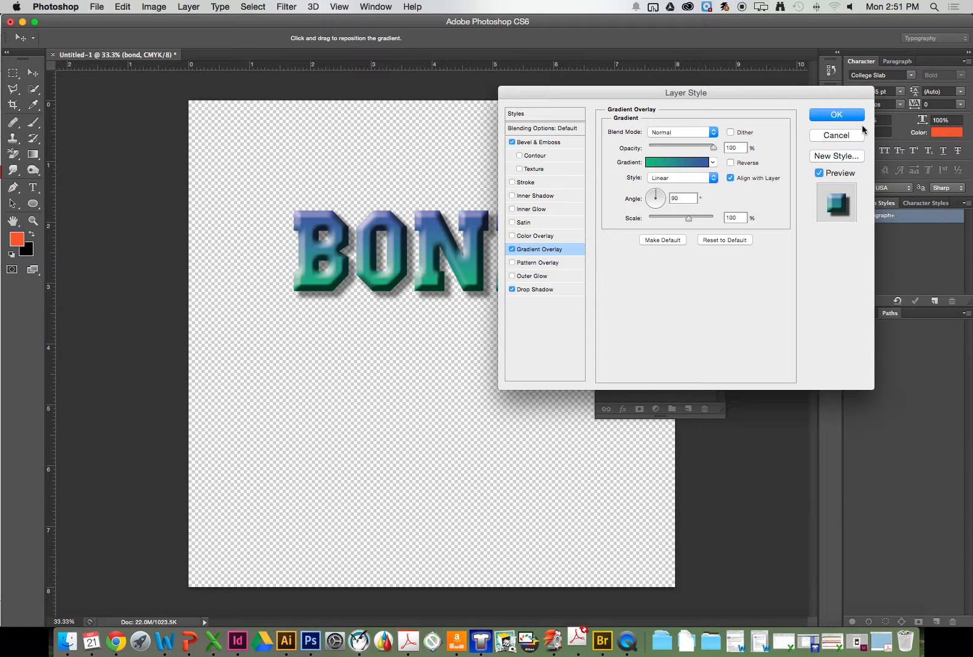
left_click(822, 118)
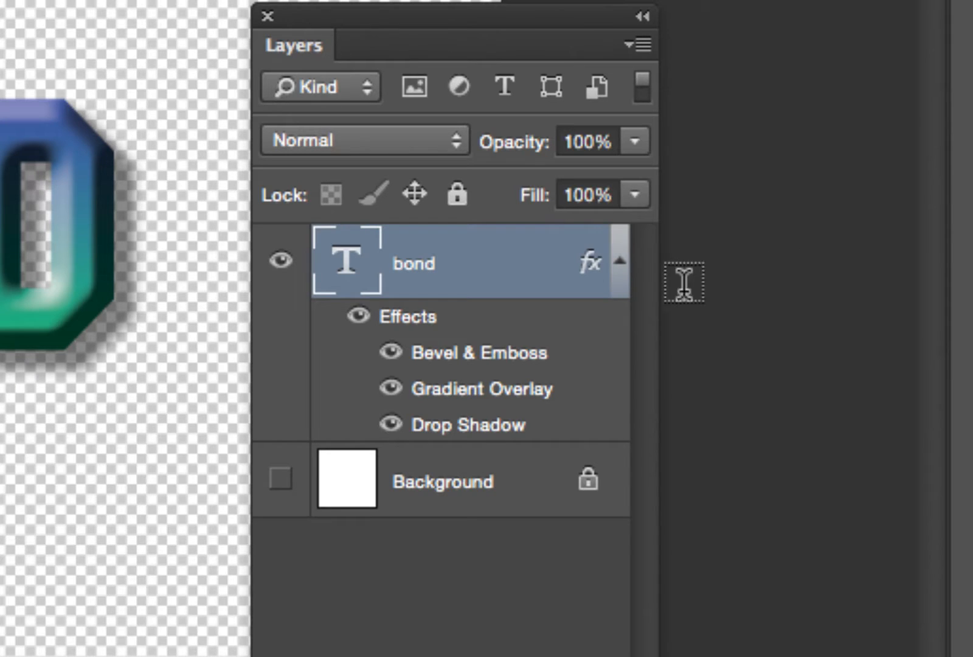
Compare the BOND text with and without Bevel & Emboss, Drop Shadow and all effects by toggling their visibility off and on.
left_click(391, 351)
left_click(390, 353)
left_click(391, 424)
left_click(391, 425)
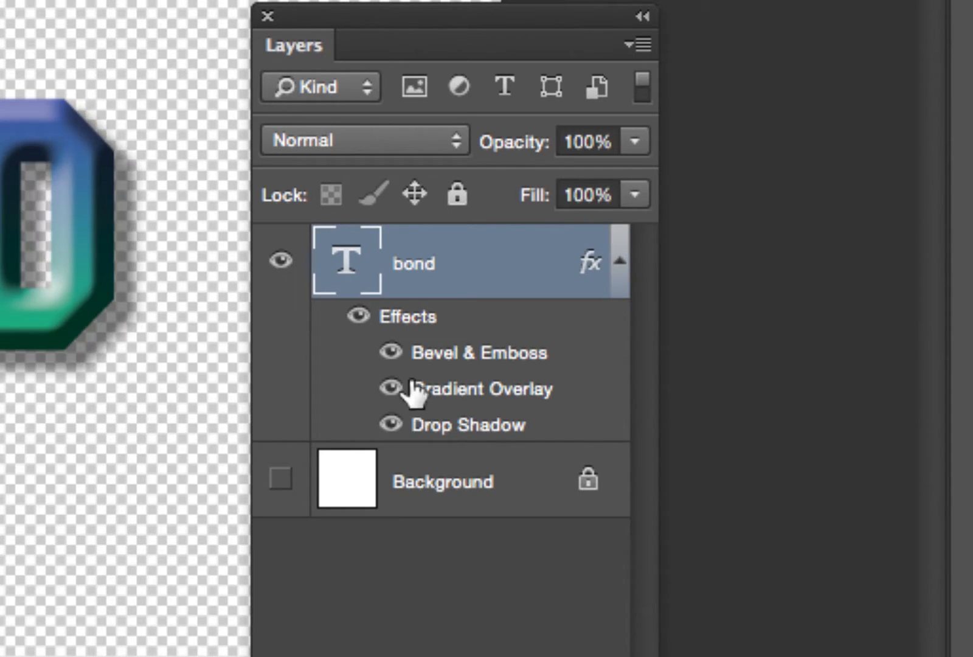
left_click(354, 316)
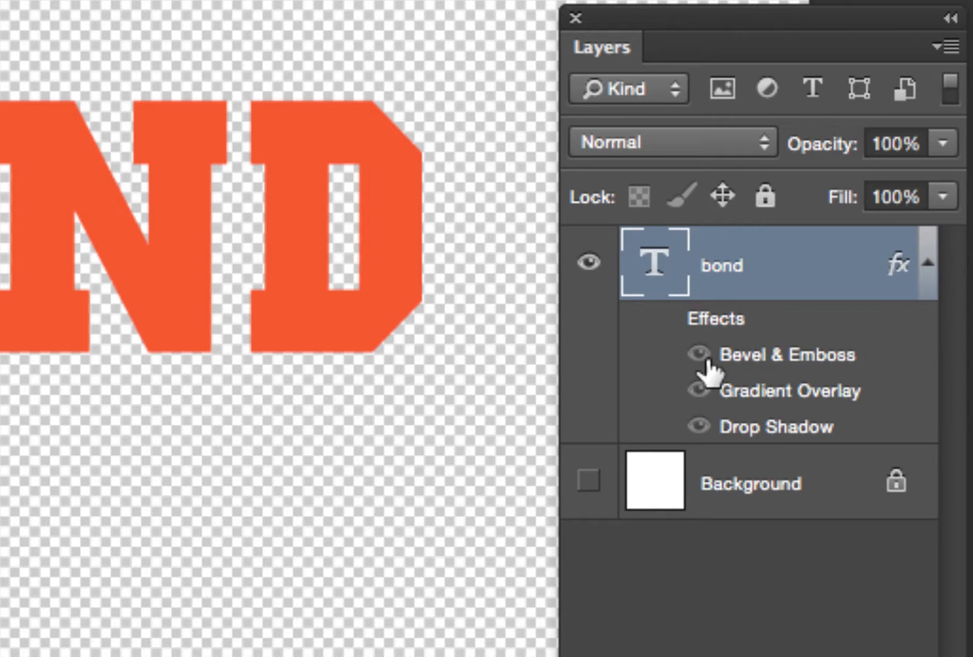
left_click(669, 318)
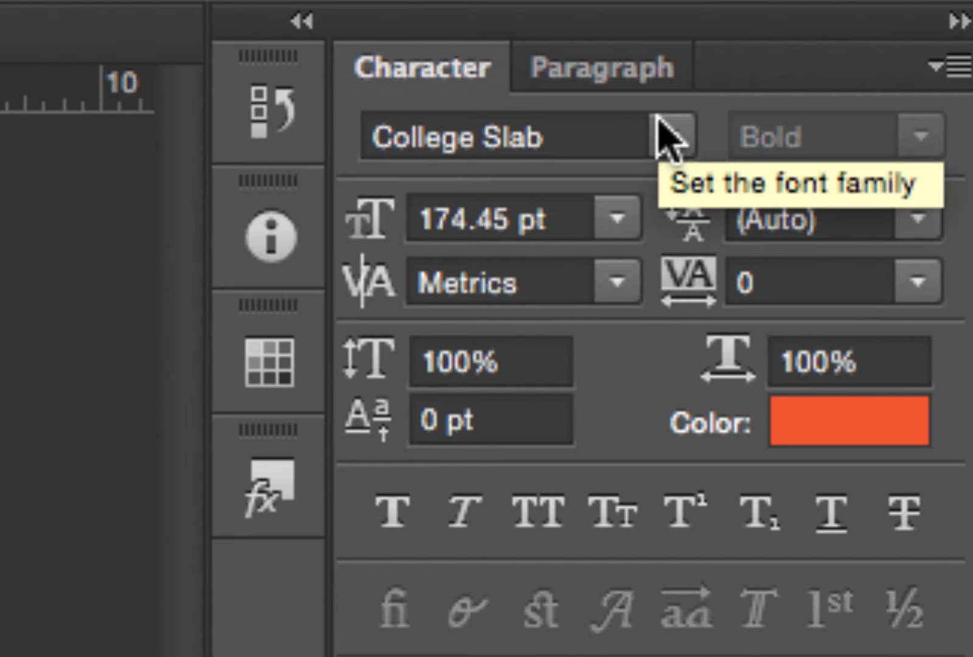
left_click(669, 131)
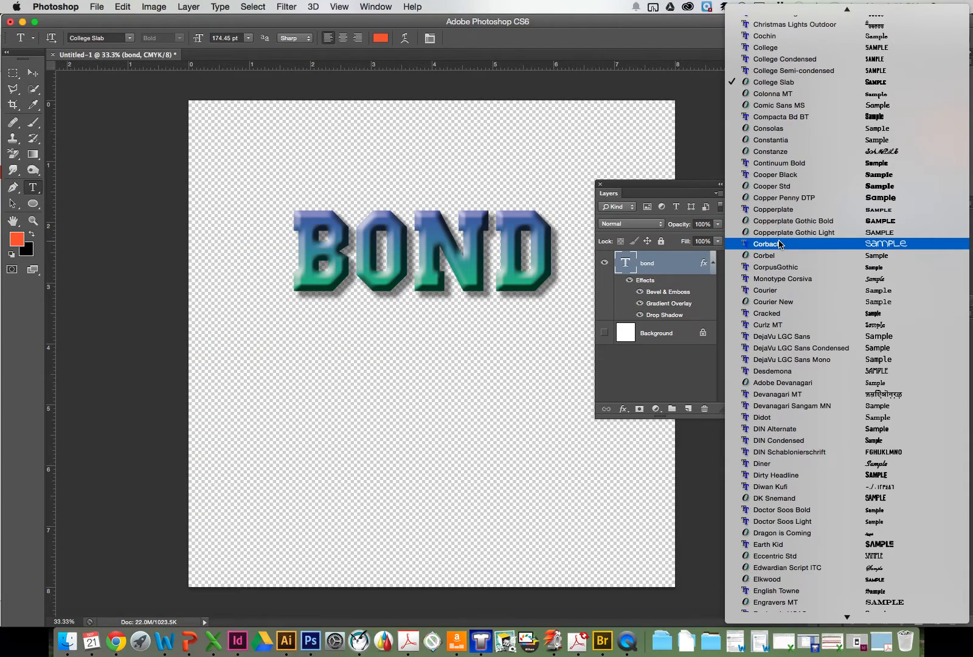
left_click(848, 5)
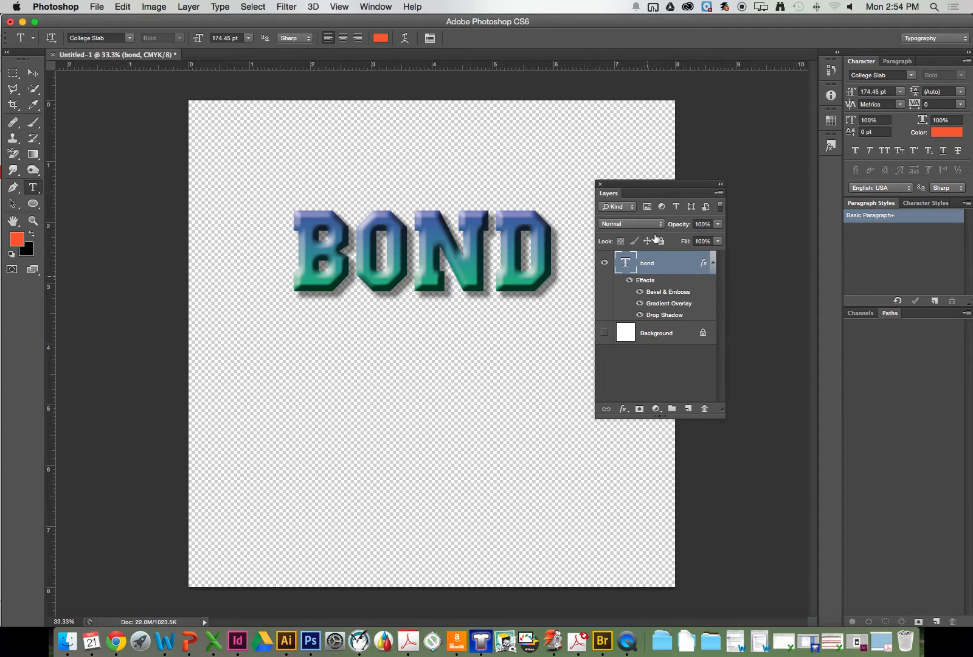
Place the Layers panel beside the canvas and move the BOND text up to the top of the canvas.
left_click_drag(647, 185, 736, 151)
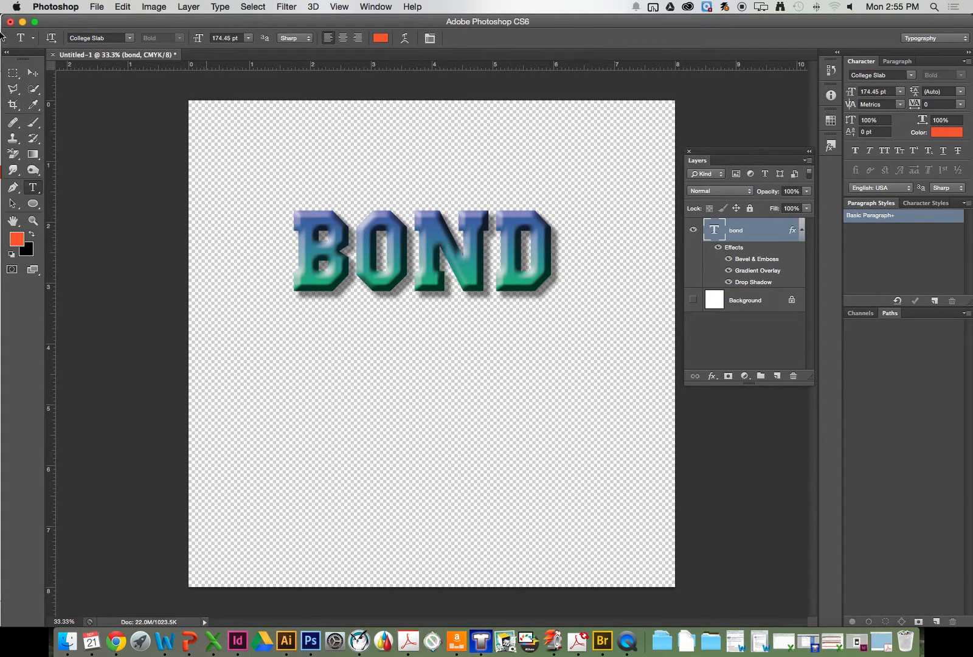
left_click(34, 74)
left_click_drag(401, 187, 414, 216)
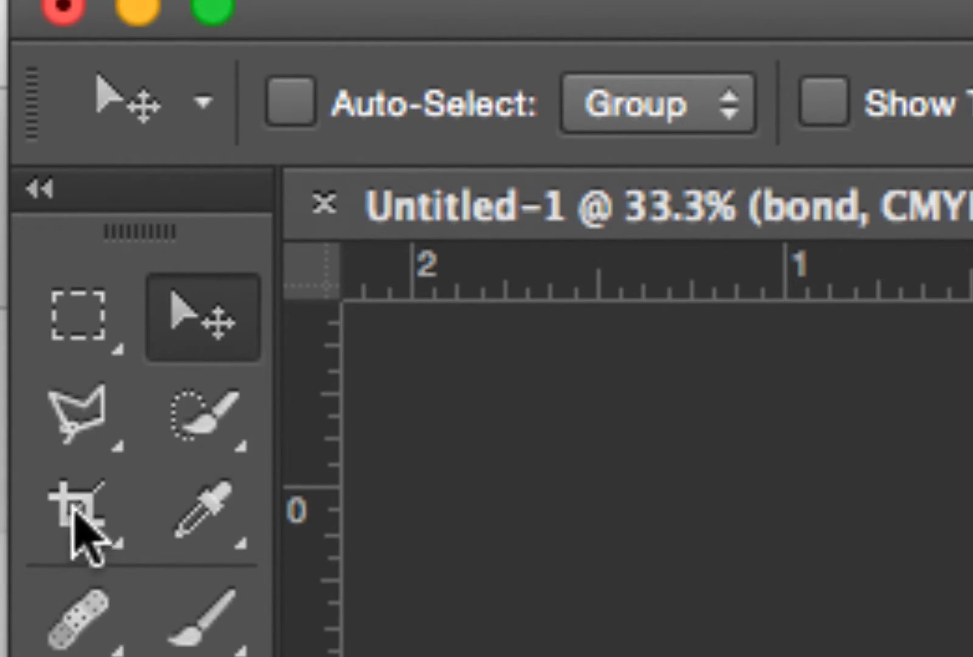
Draw a closed four-sided Polygonal Lasso selection, about 4 inches wide and 3 inches tall, below the BOND text.
left_click(85, 440)
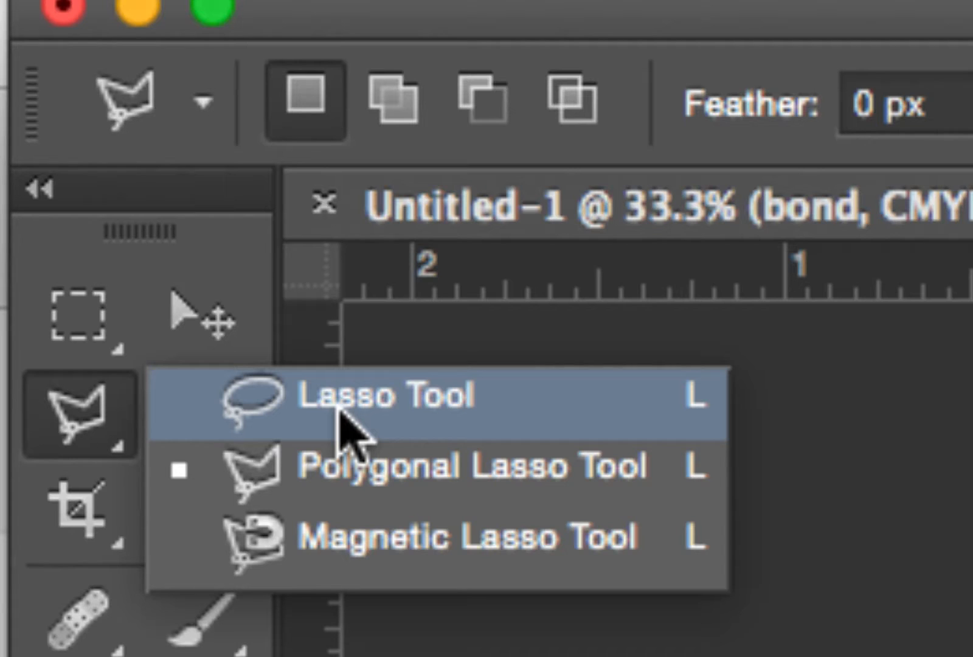
left_click(333, 444)
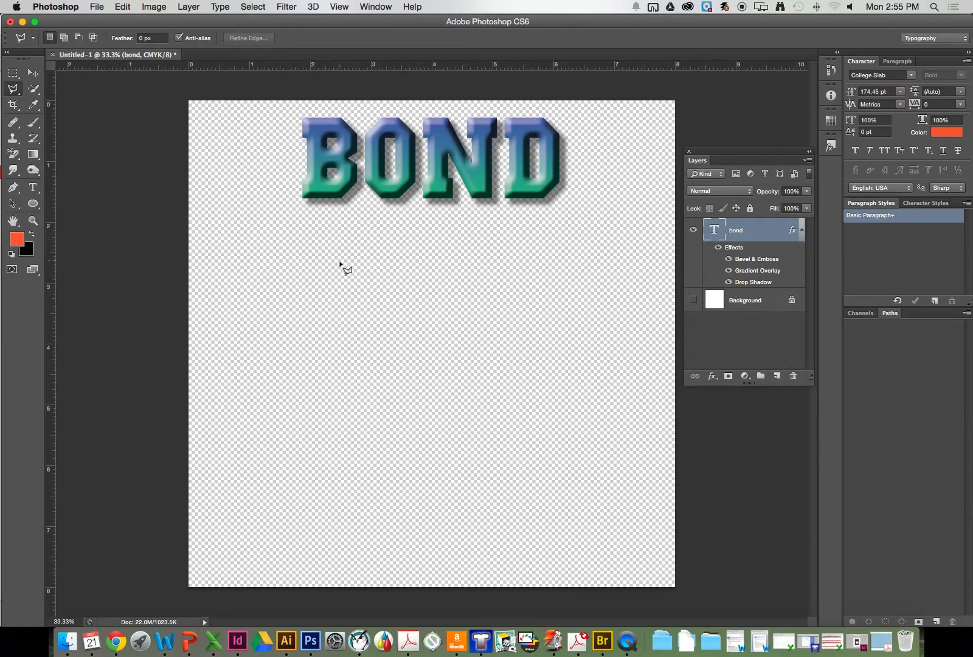
left_click(340, 265)
left_click(279, 367)
left_click(446, 450)
left_click(525, 304)
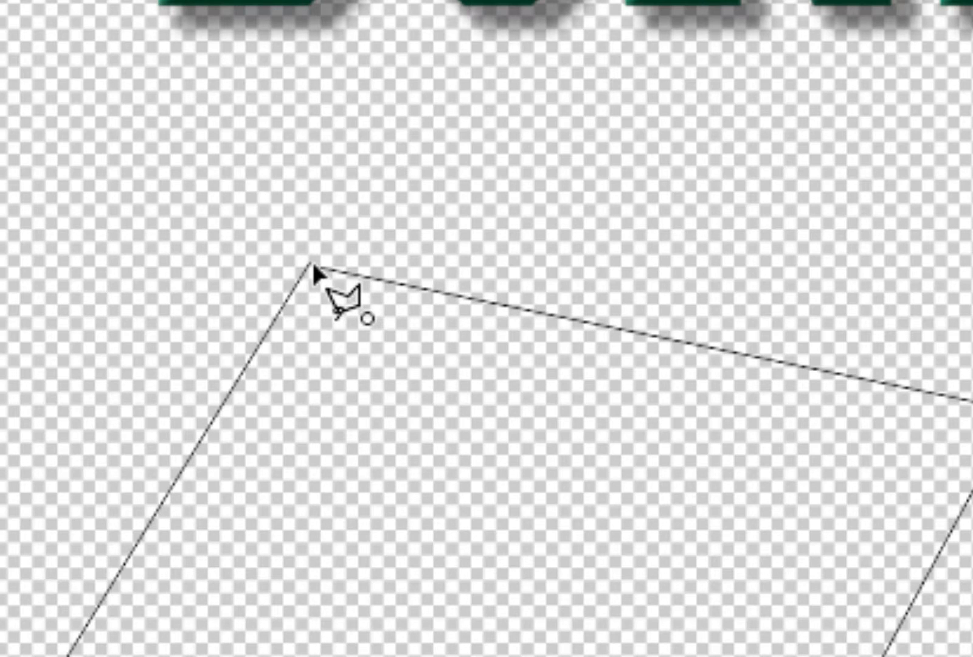
left_click(313, 268)
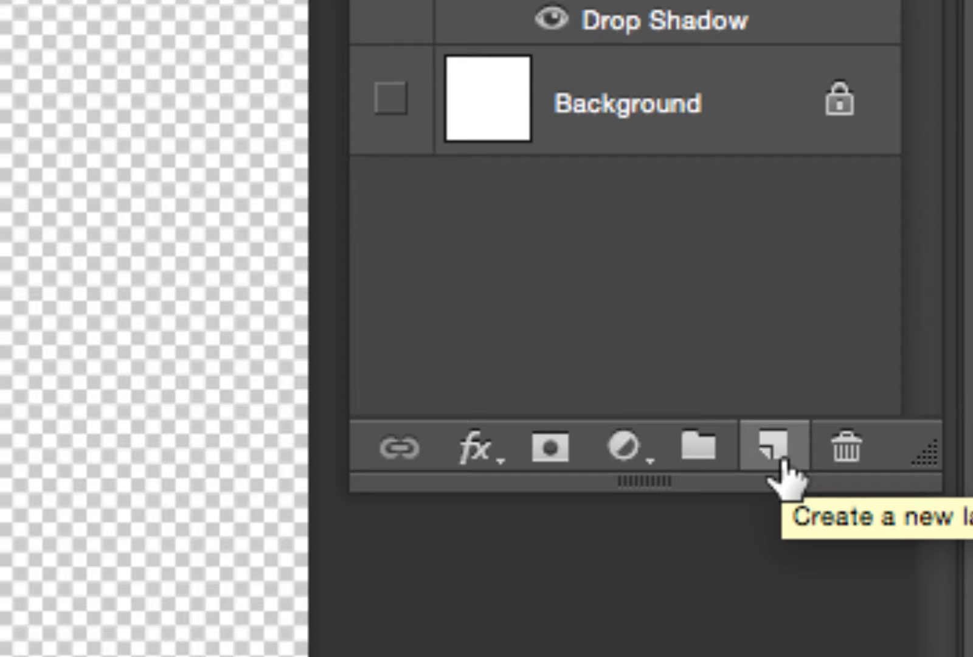
Create a new layer and fill the four-sided selection on it with the red-orange color #f03e11.
left_click(775, 450)
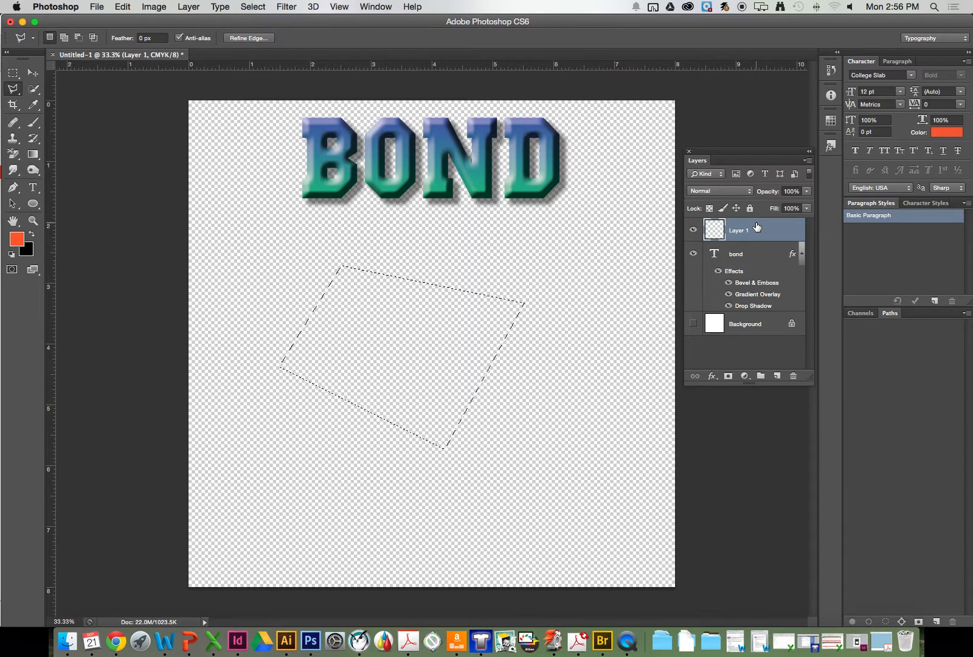
left_click(124, 8)
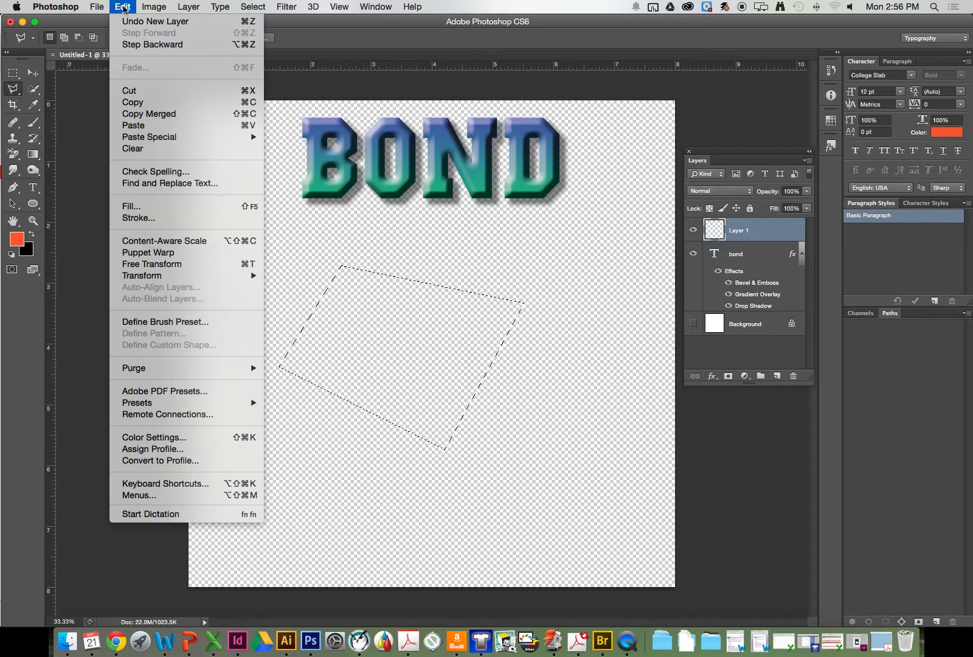
left_click(125, 206)
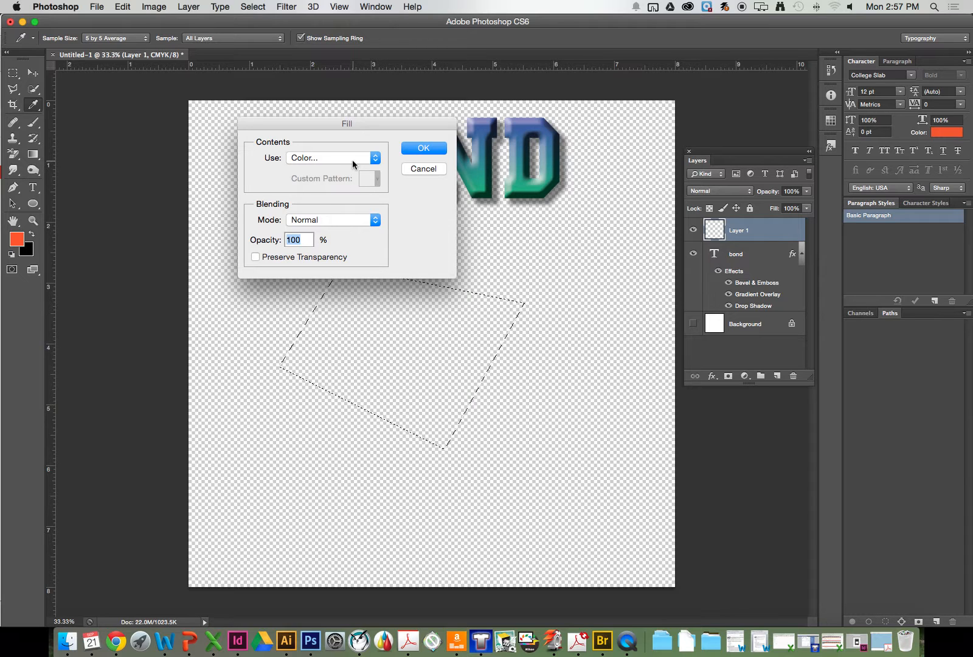
left_click(352, 160)
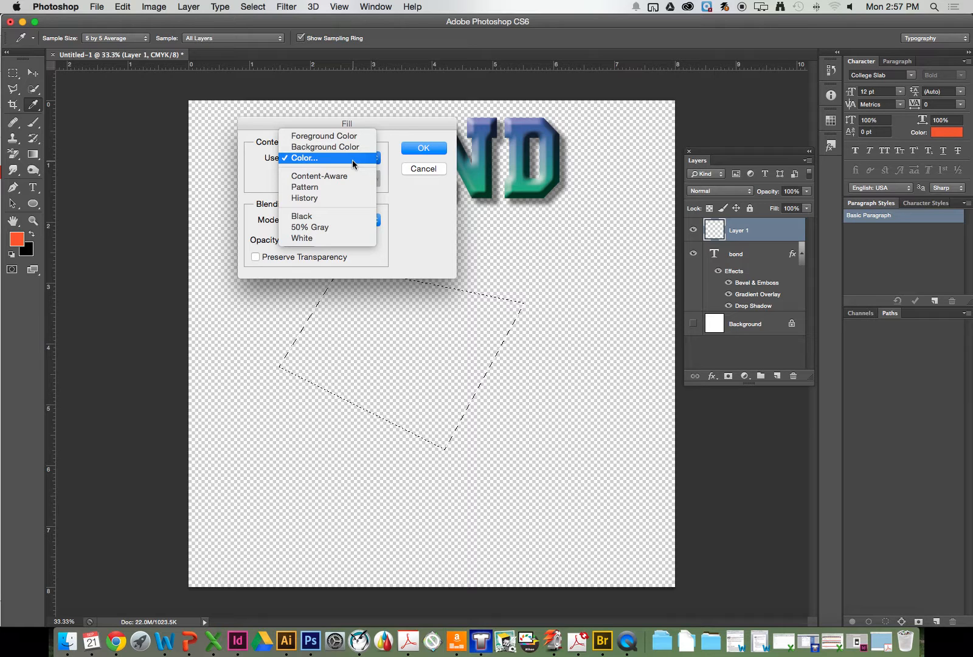
left_click(353, 159)
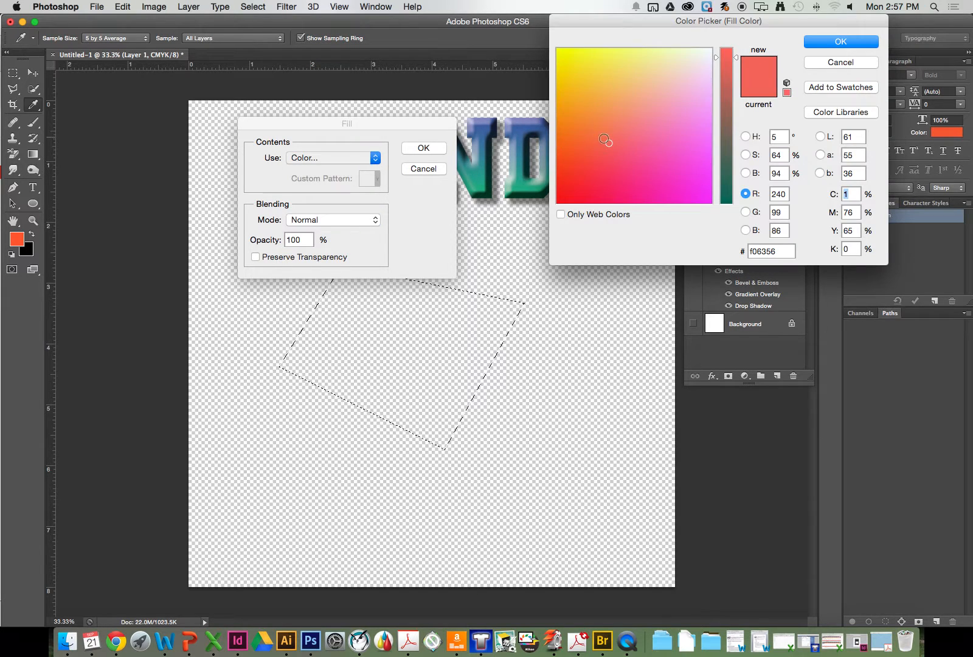
left_click(567, 165)
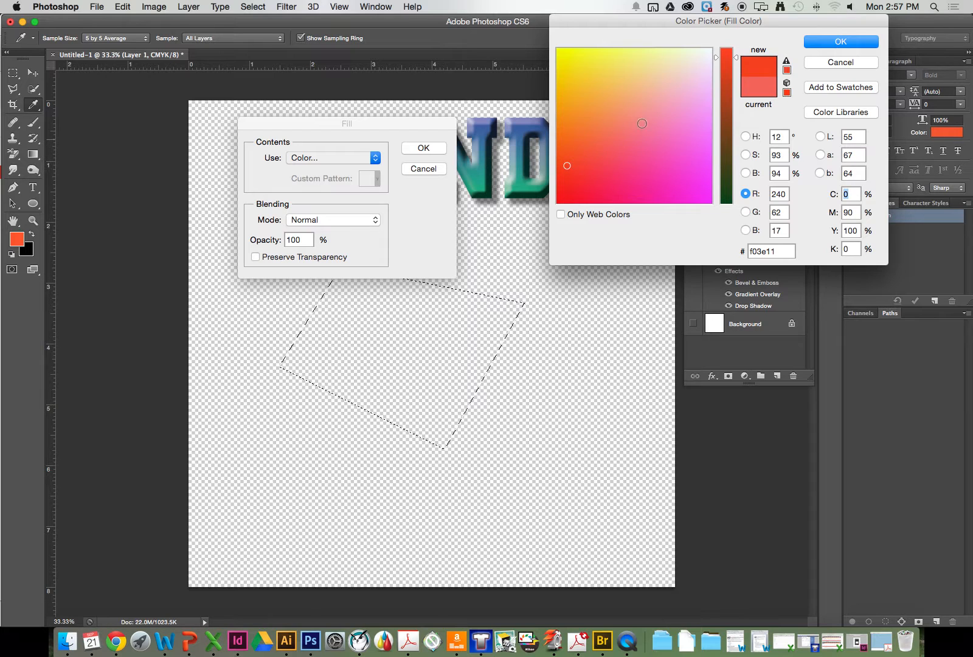
left_click(824, 42)
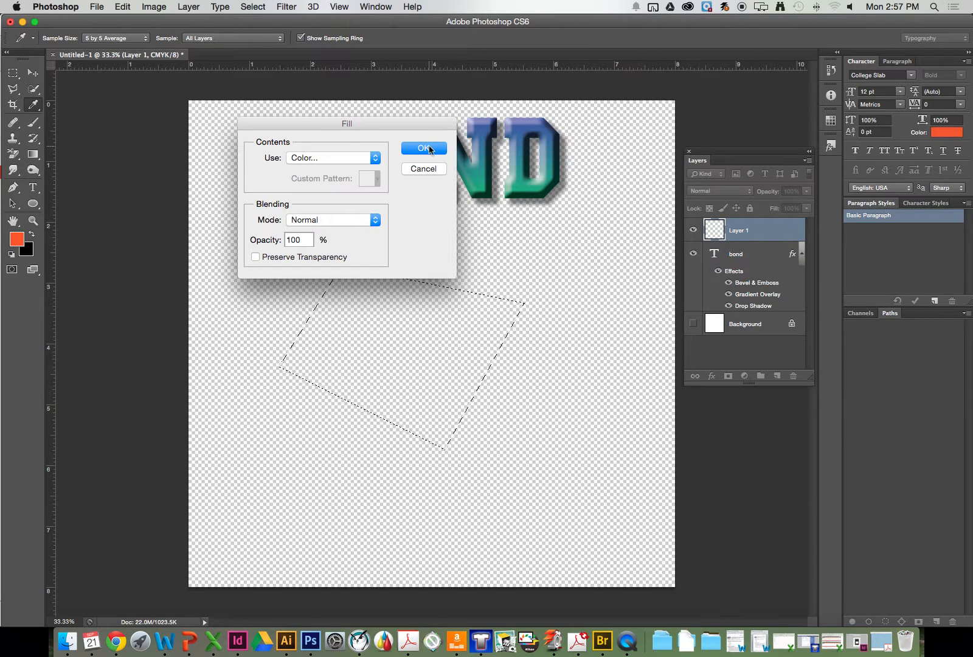
left_click(424, 148)
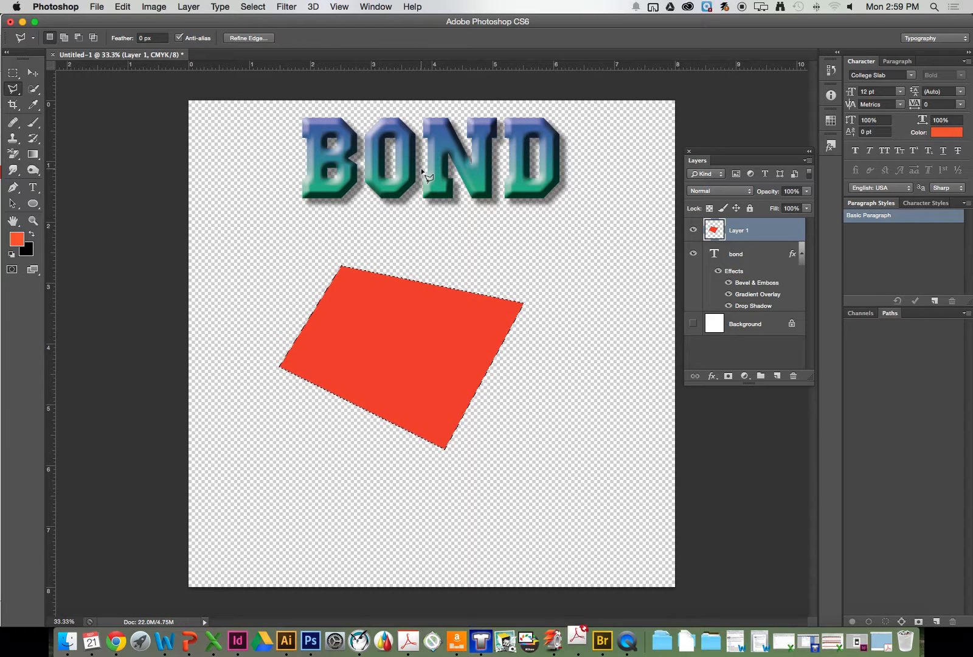
Deselect the filled area and move the red shape up and to the left, just beneath the BOND text.
key("super+d")
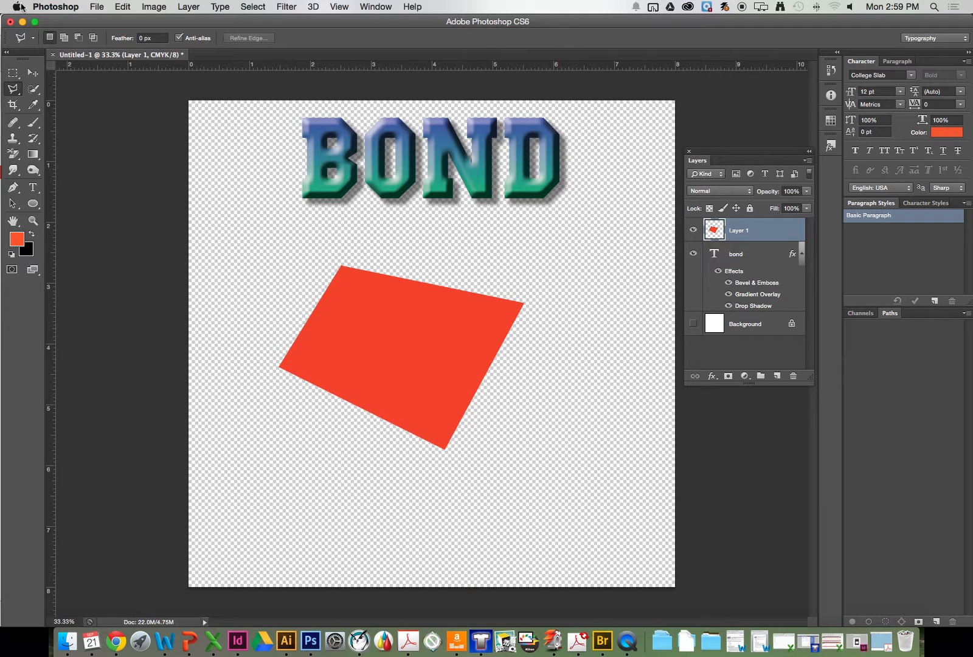
left_click(34, 74)
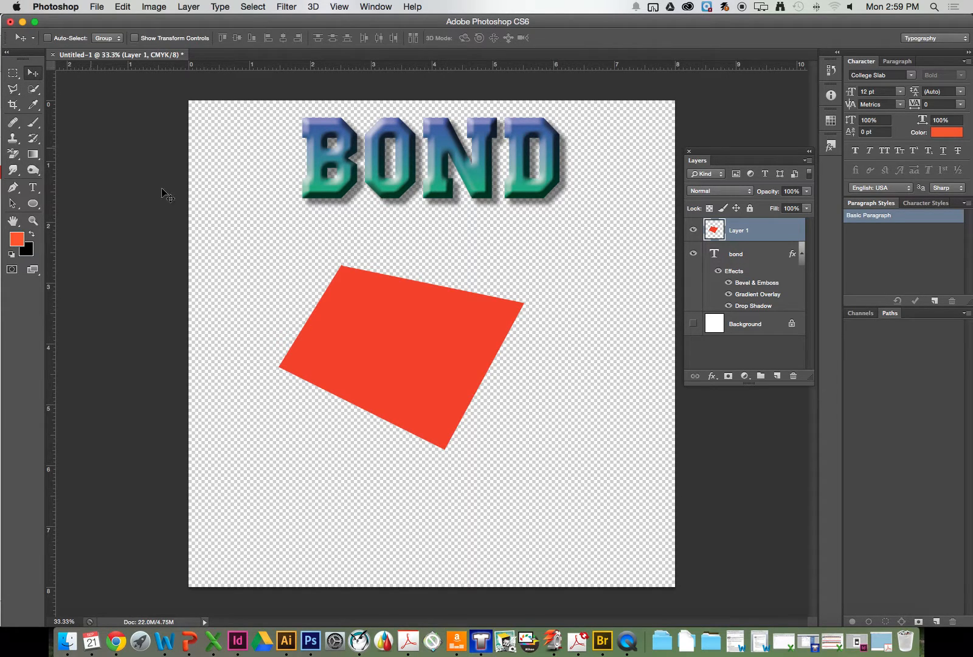
left_click_drag(372, 322, 296, 249)
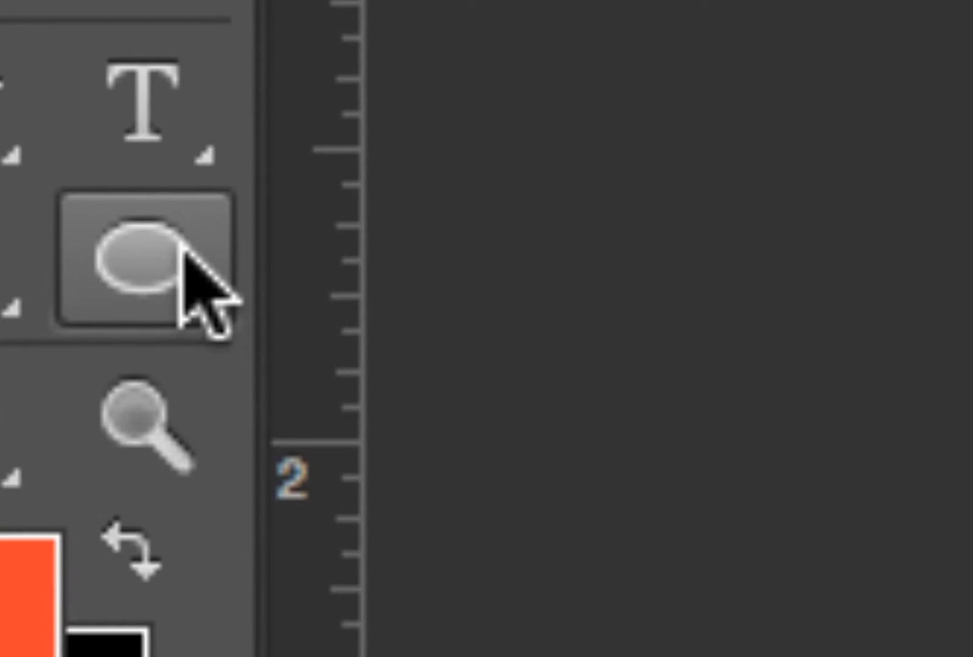
Activate the Ellipse Tool from the group of shape tools.
left_click(182, 251)
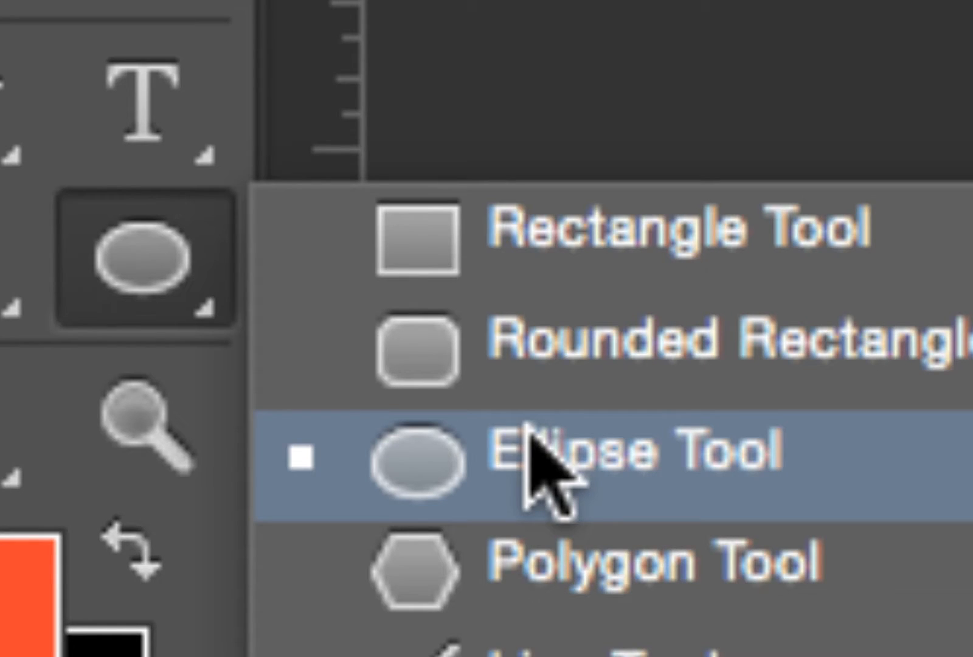
left_click(536, 458)
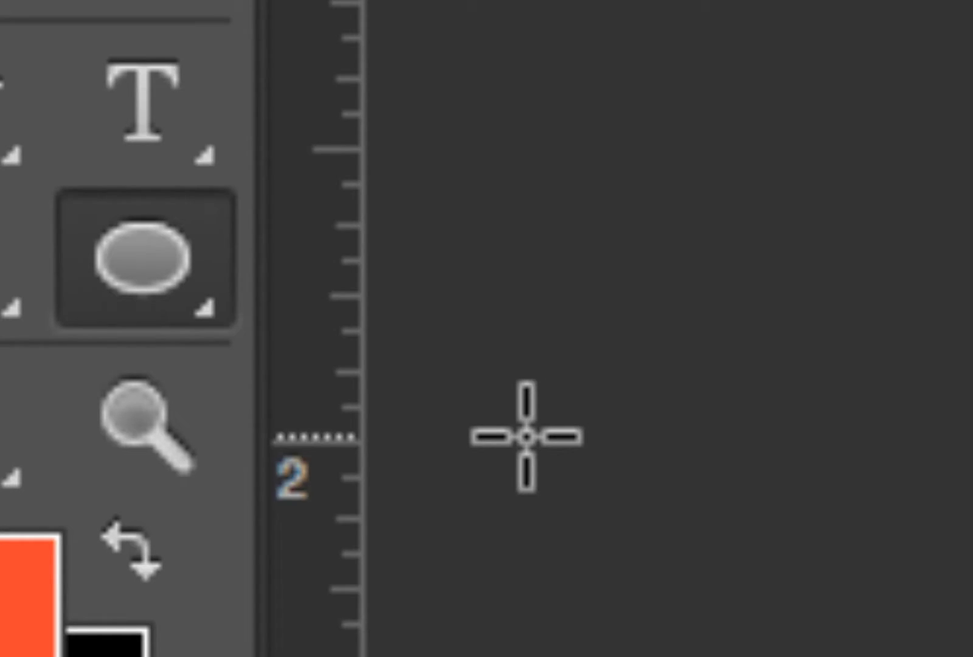
left_click(176, 214)
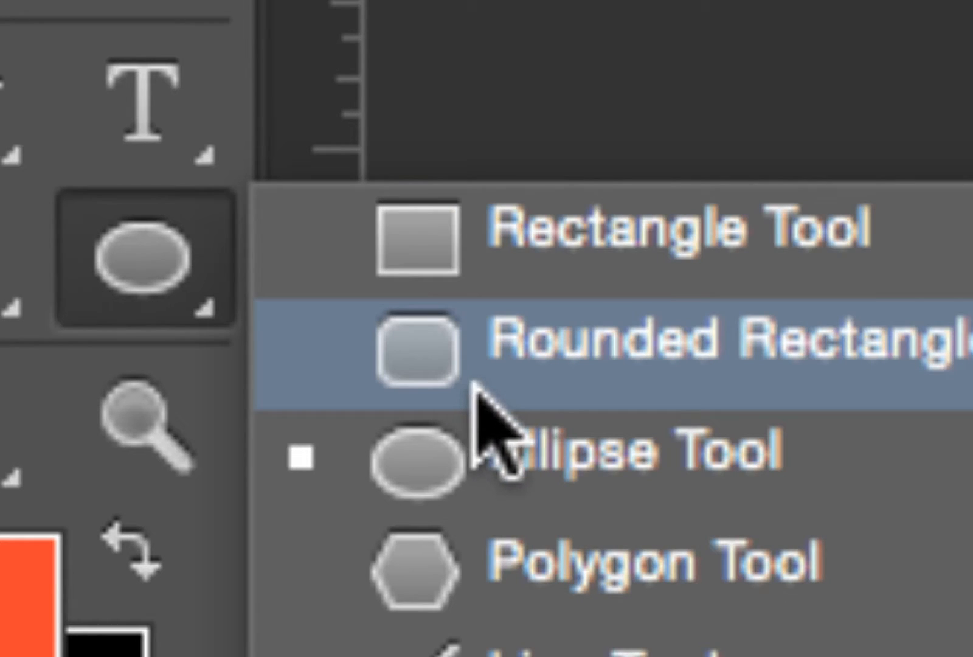
left_click(481, 418)
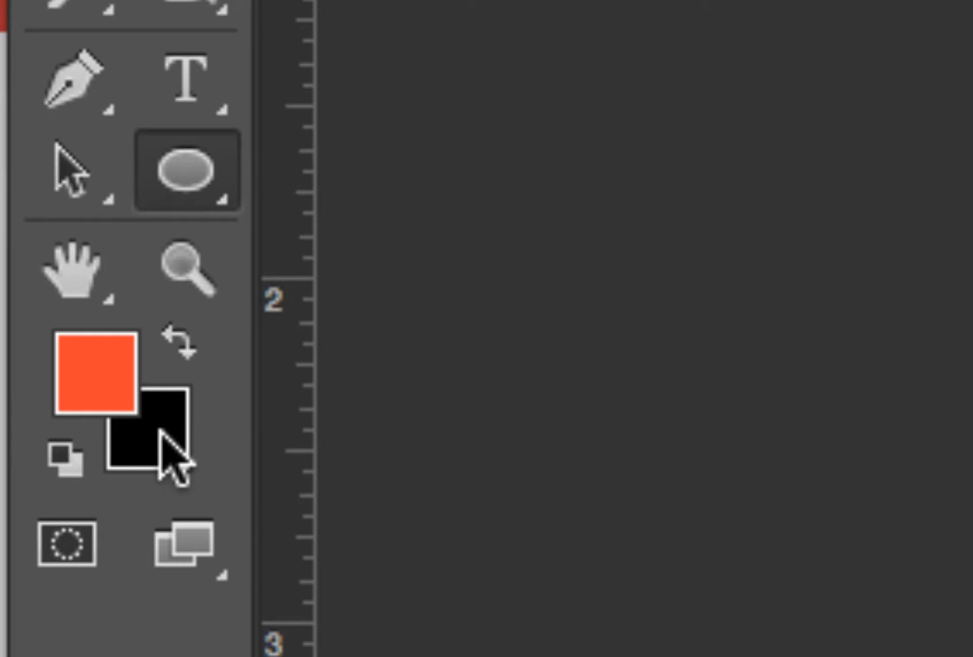
Change the foreground color from the color picker to a blue shade.
left_click(125, 390)
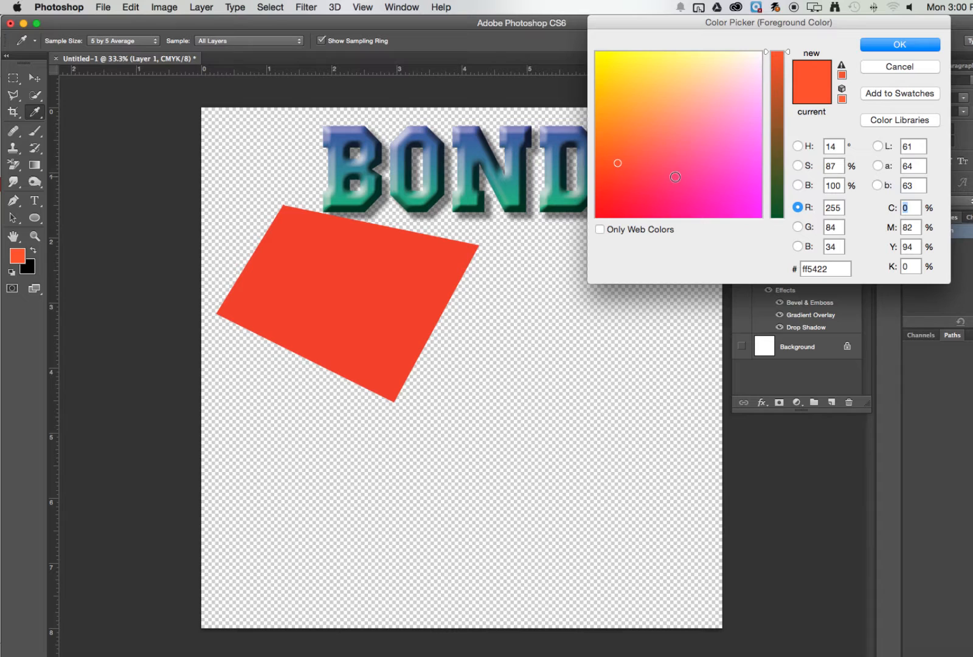
left_click(675, 177)
left_click(776, 176)
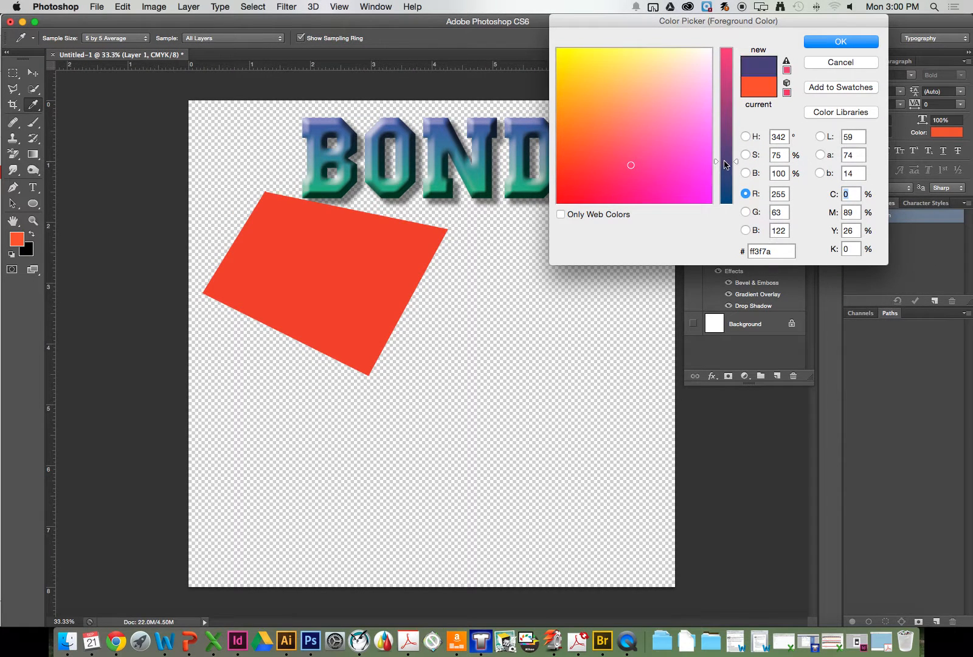
left_click(700, 173)
left_click(841, 42)
Draw a blue ellipse without a stroke, about 1661 by 728 px, beneath the red shape.
key("u")
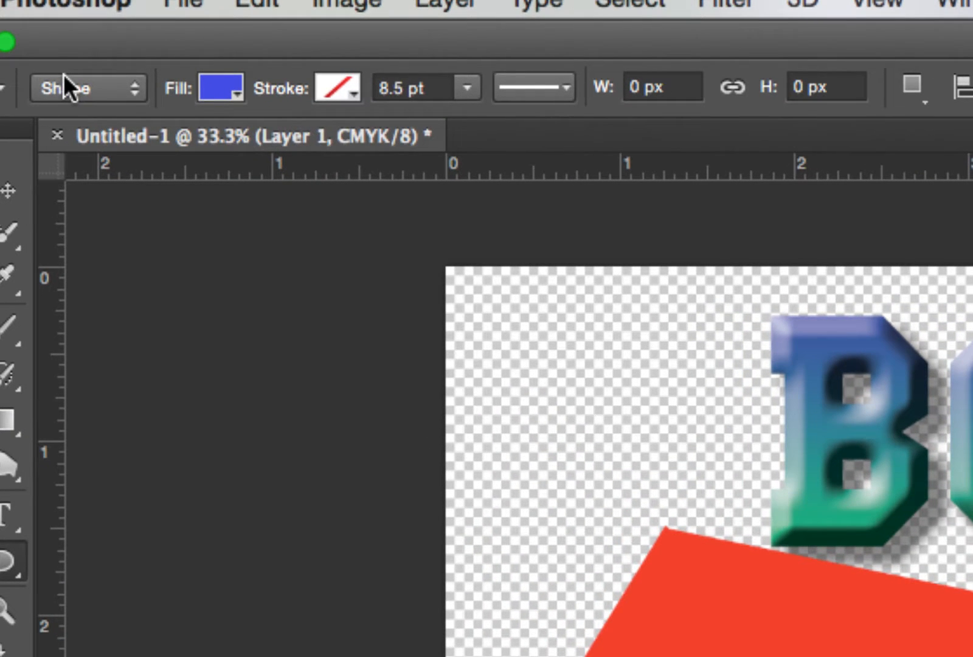
left_click(234, 91)
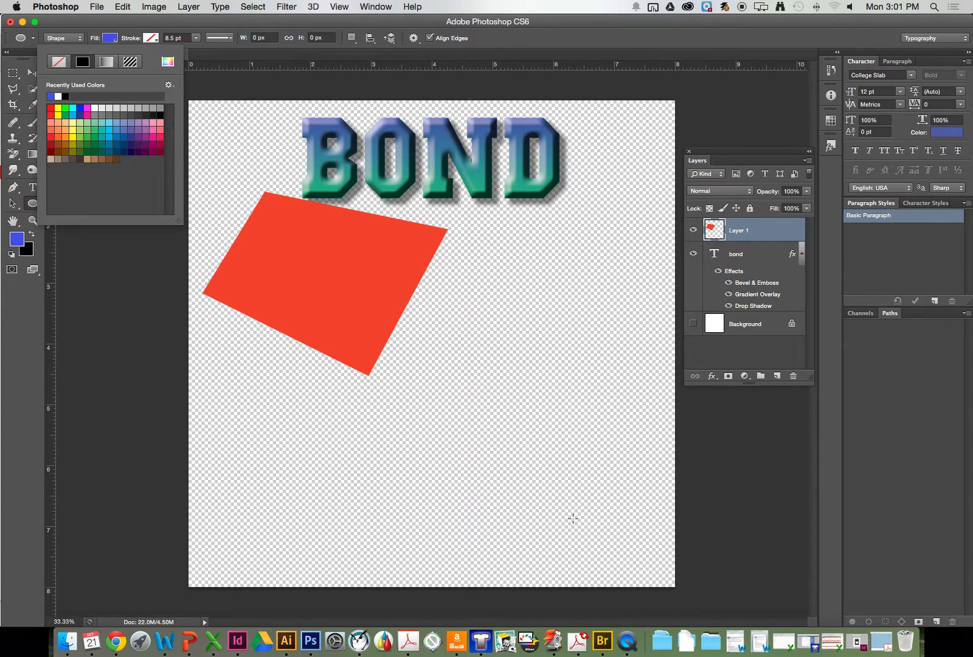
left_click(573, 518)
left_click_drag(589, 526, 251, 376)
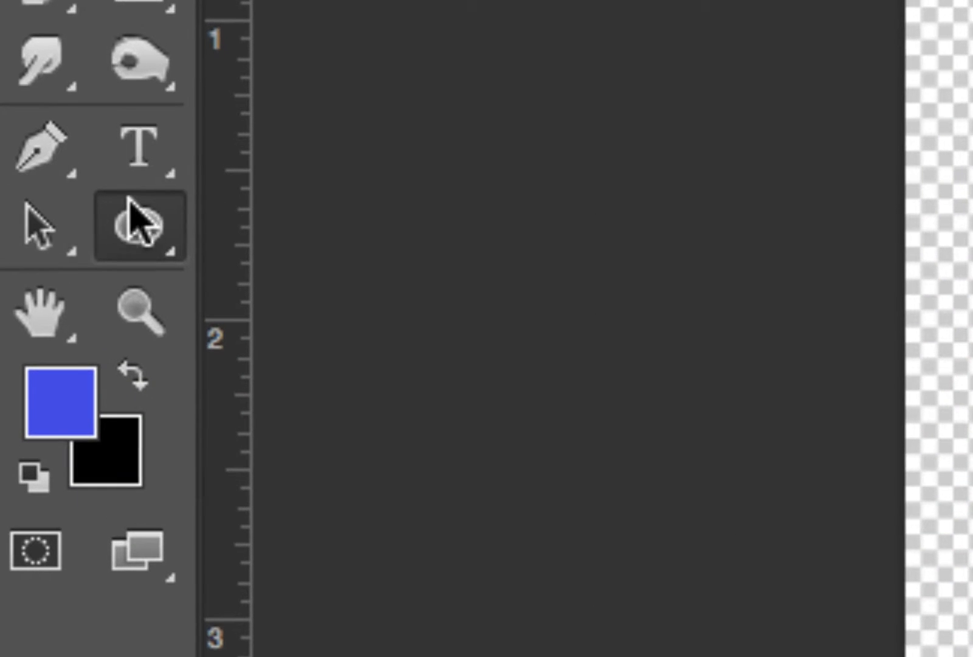
Activate the Custom Shape Tool and browse its collection of preset shapes.
left_click(66, 208)
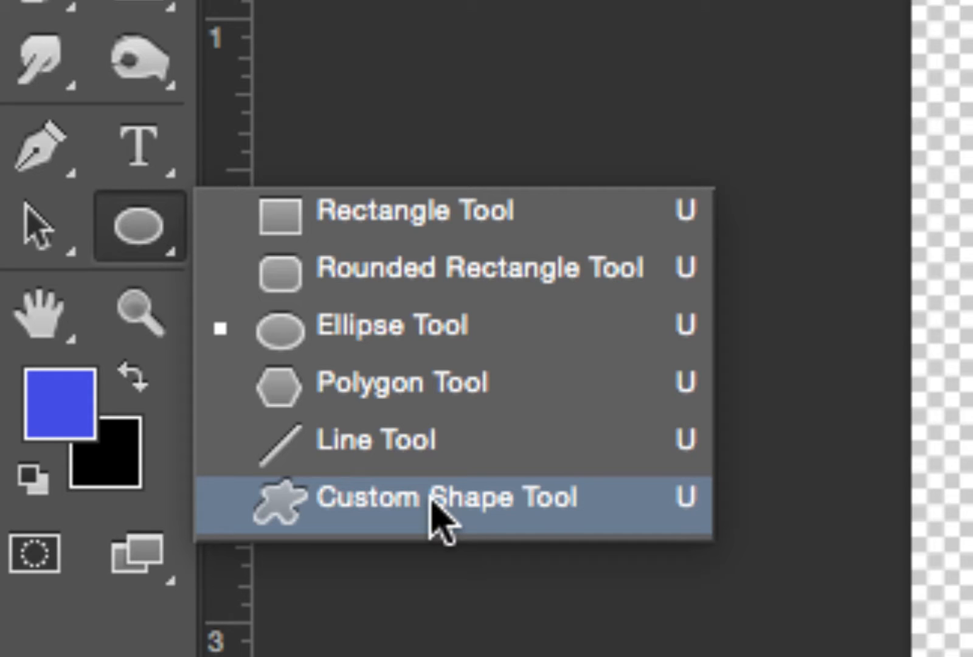
left_click(432, 502)
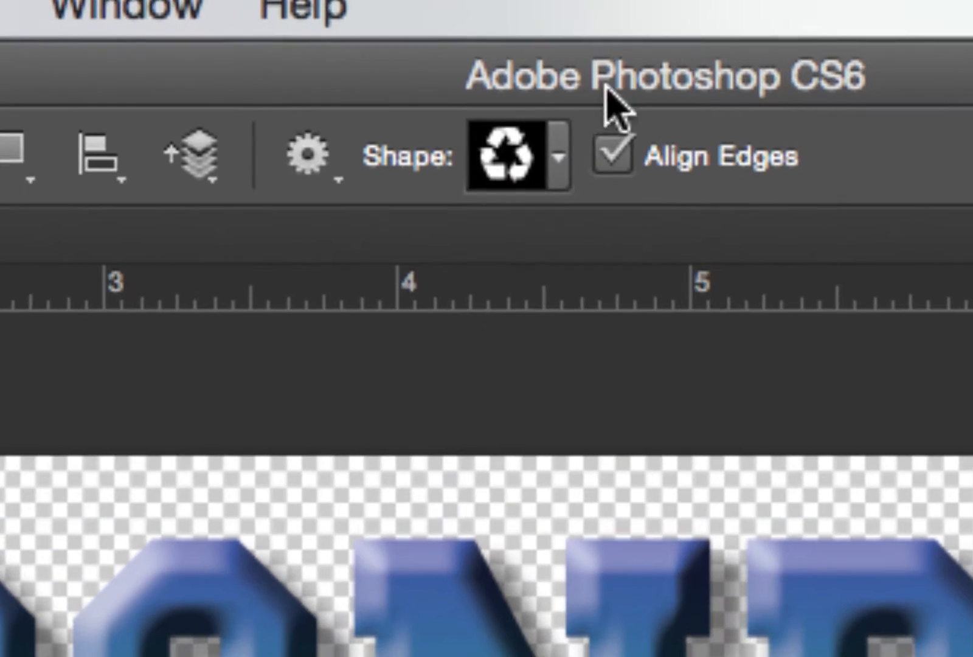
left_click(558, 159)
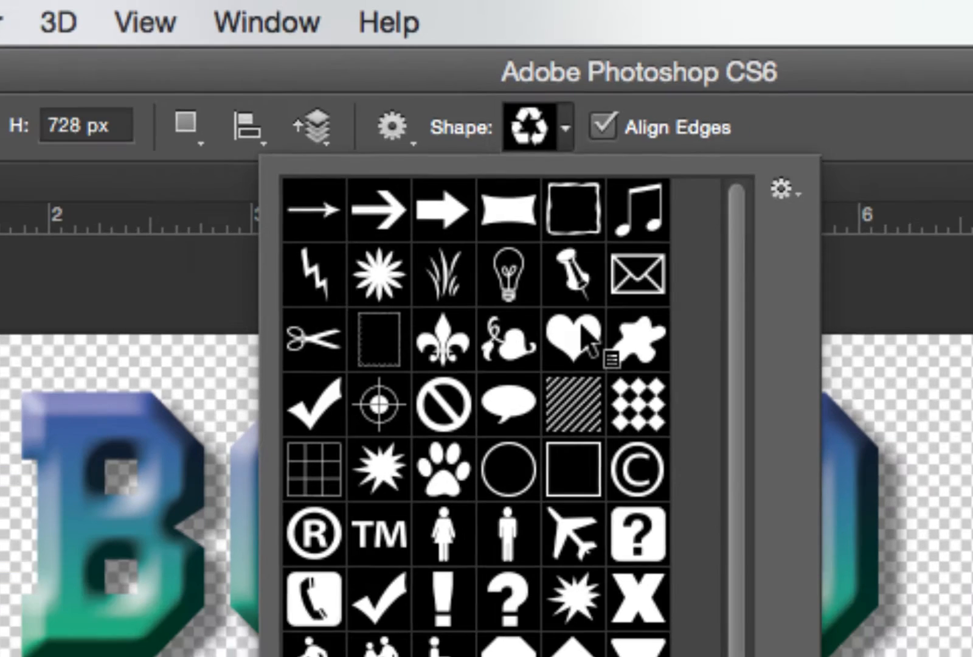
scroll(581, 271, "down", 1)
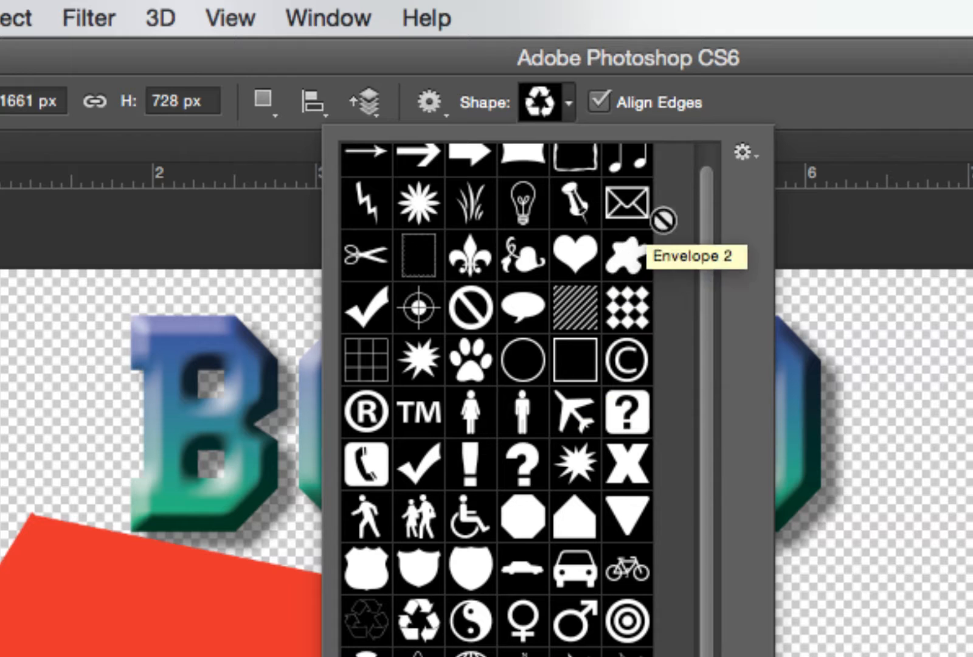
Append the LightBulb set to the custom shapes and draw the light bulb about 604 by 589 px, right of the red shape.
left_click(743, 152)
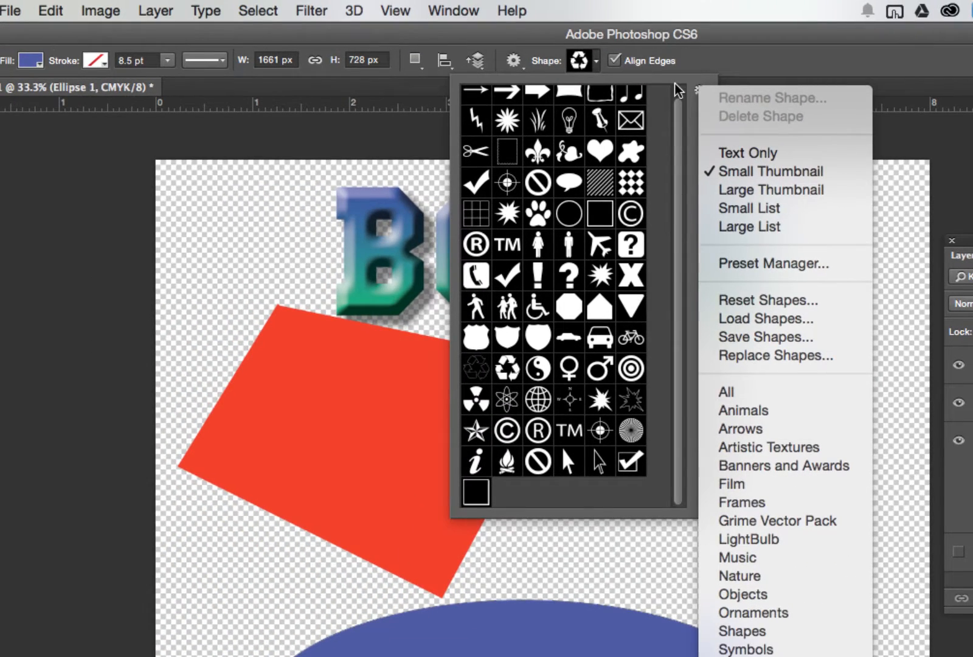
left_click(679, 92)
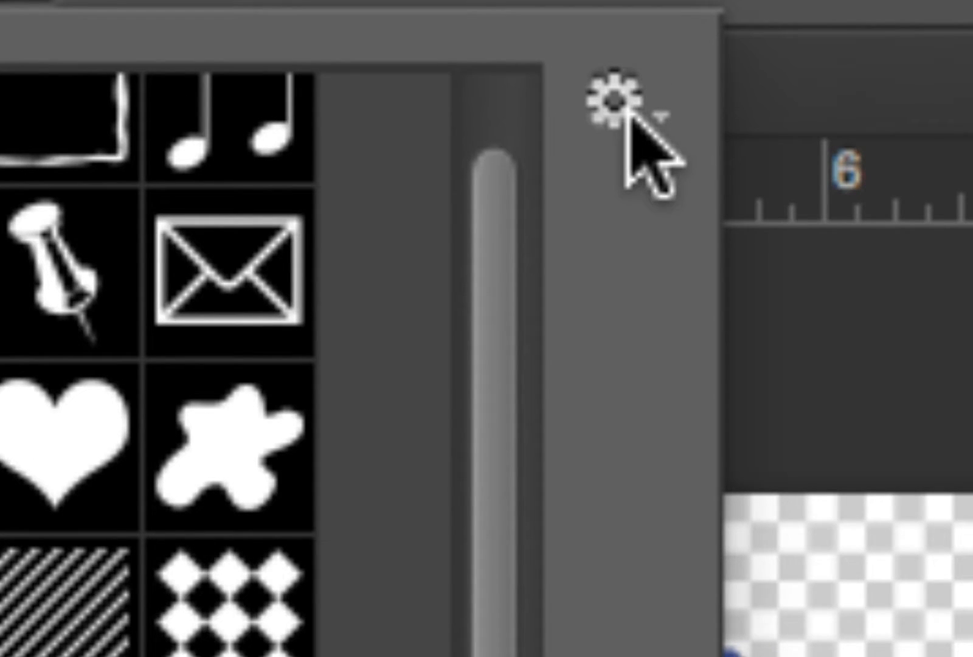
left_click(618, 101)
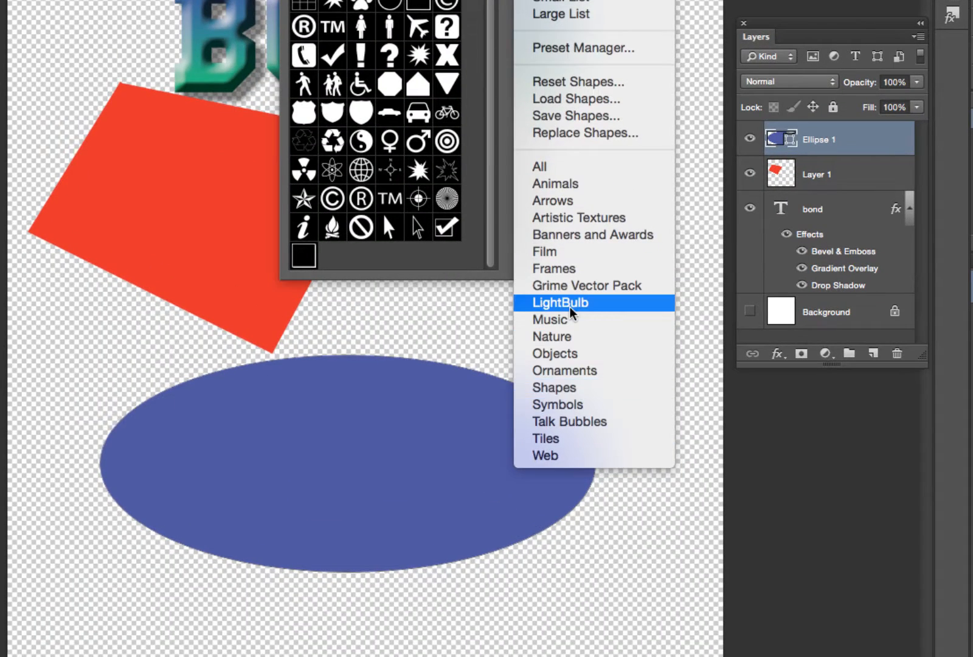
left_click(567, 312)
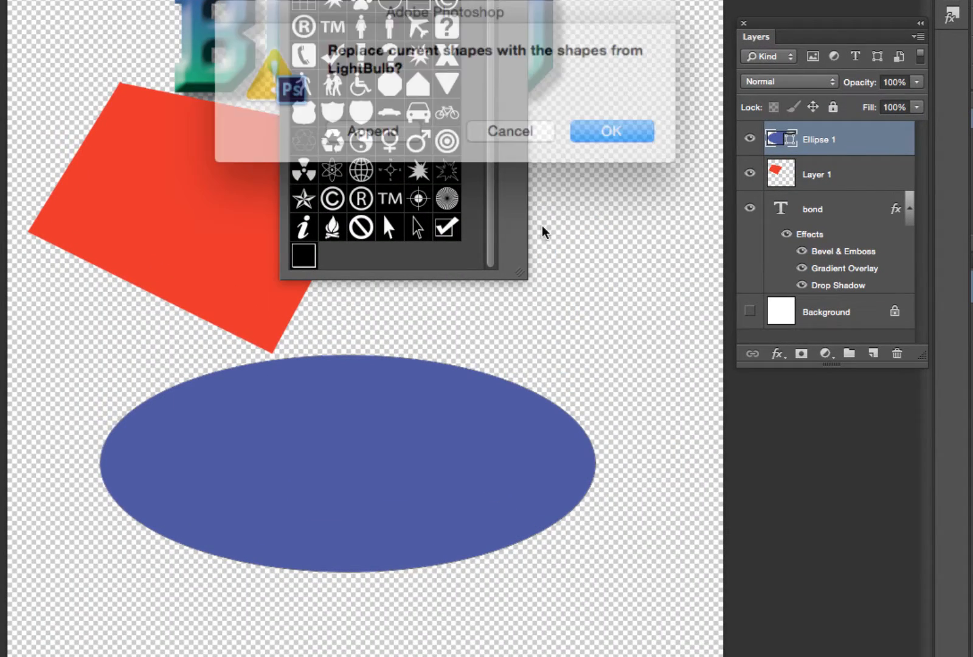
left_click(396, 131)
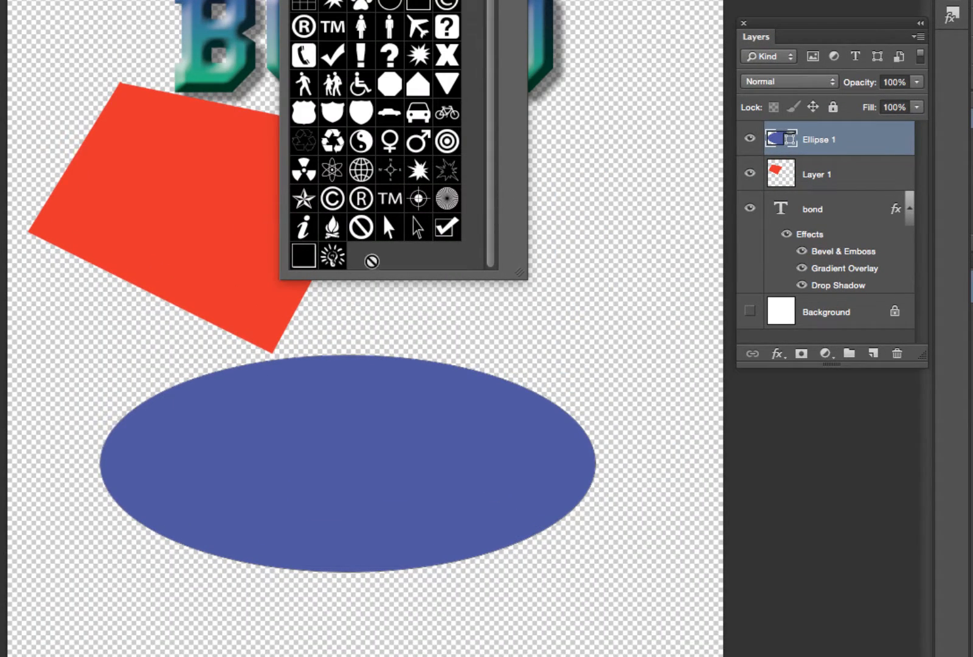
left_click(332, 256)
left_click_drag(632, 321, 445, 148)
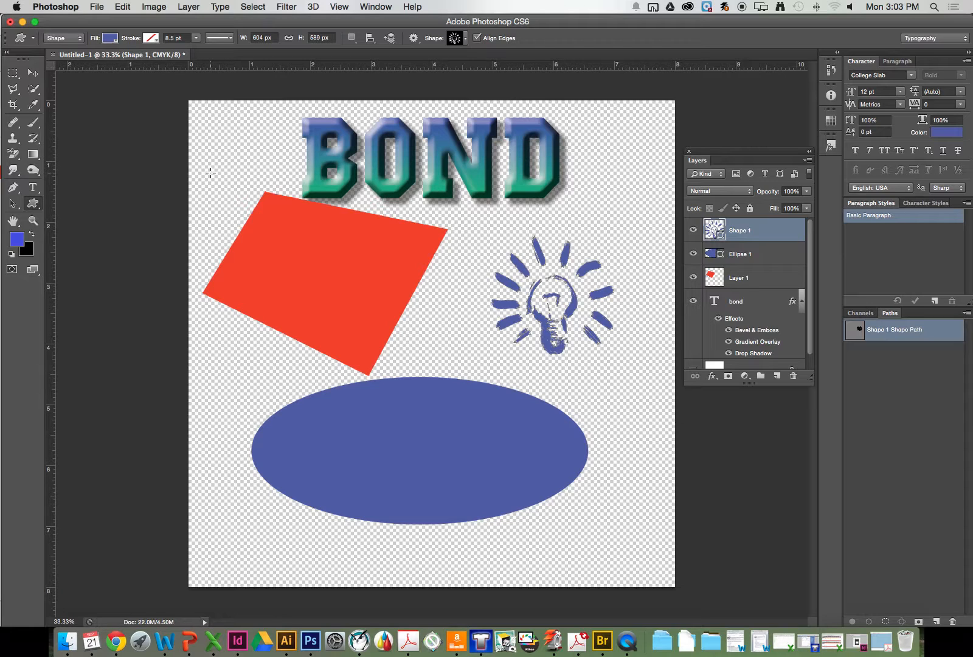
Save the document to the Desktop as Test in Photoshop format, with layers and Maximize Compatibility enabled.
left_click(99, 6)
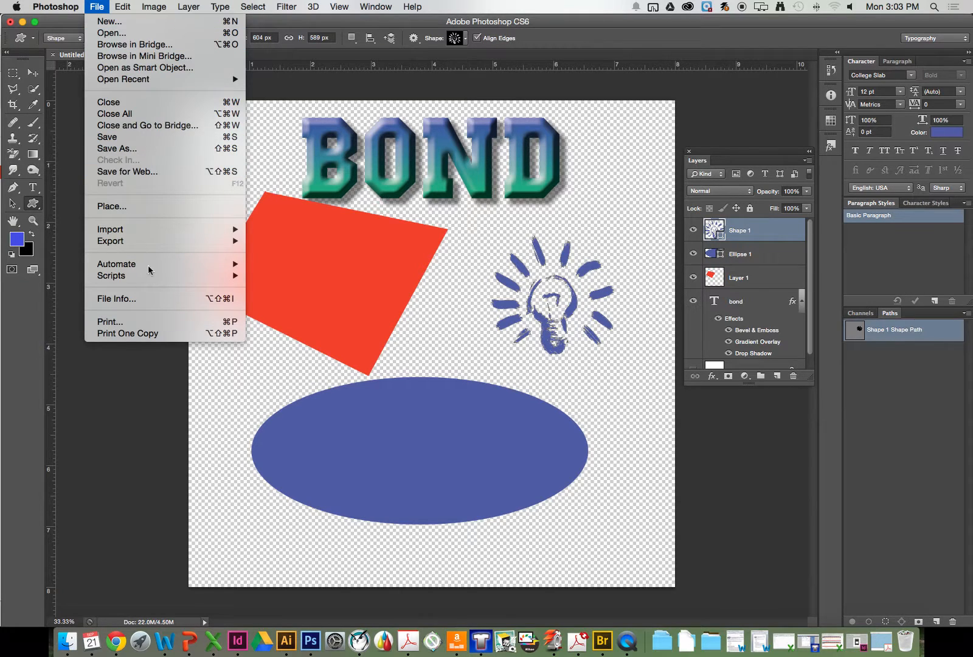
left_click(137, 135)
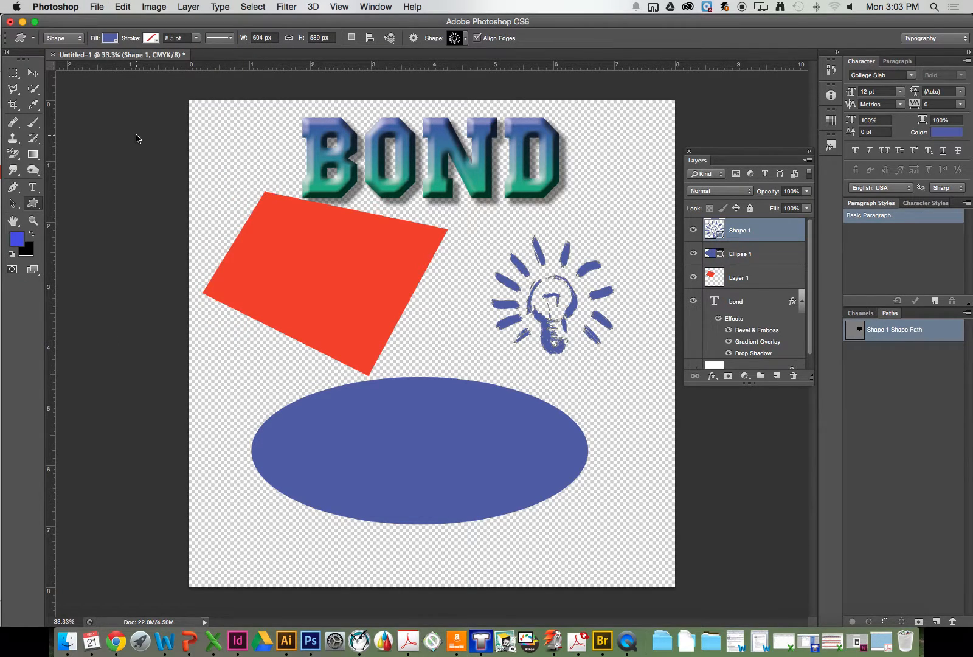
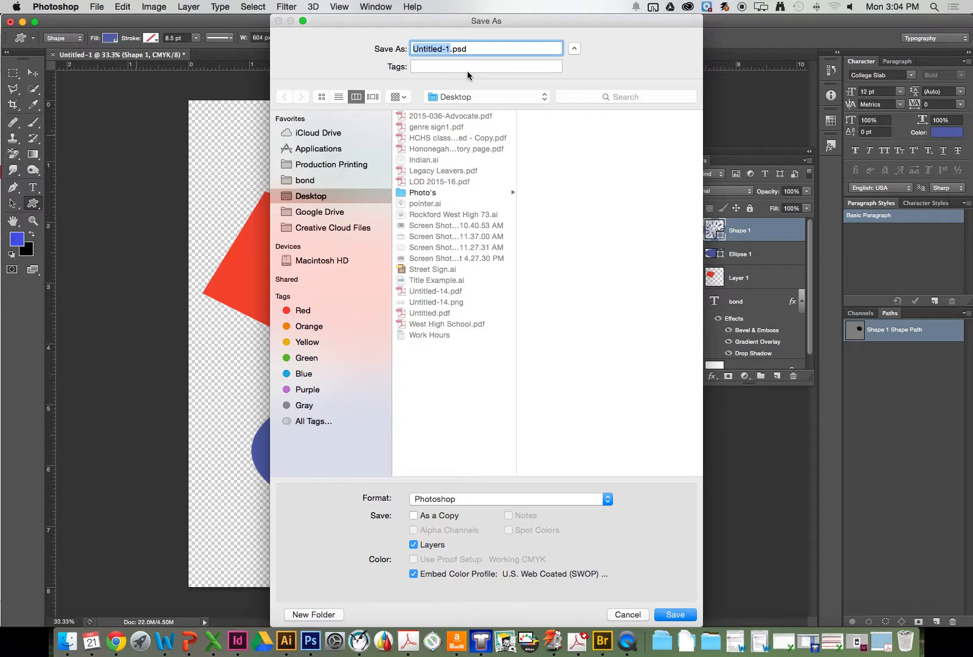
type("Test")
left_click(692, 614)
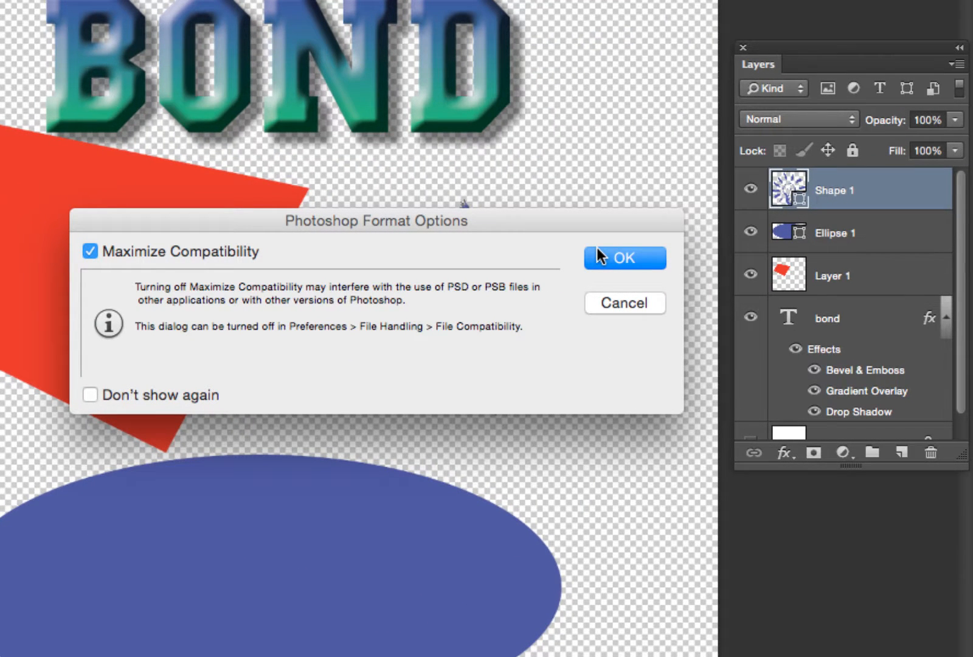
left_click(601, 252)
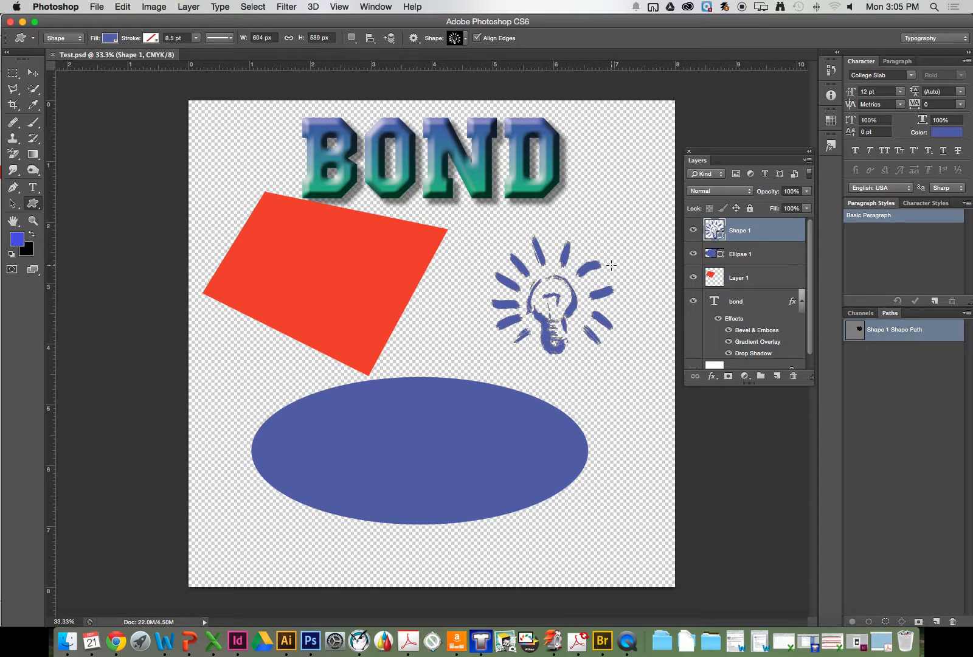
key("super+Tab")
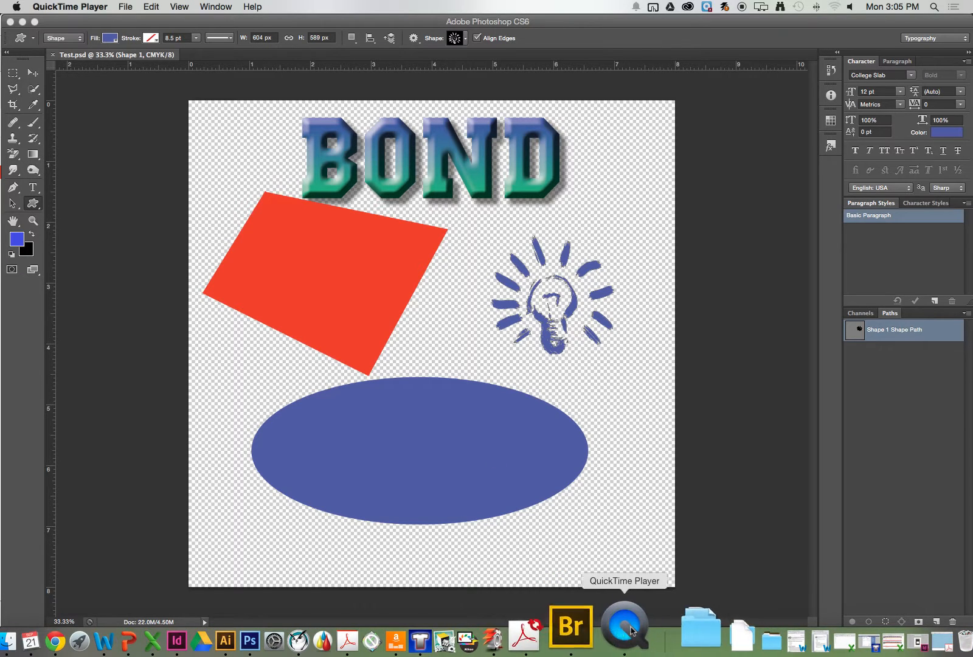
left_click(74, 8)
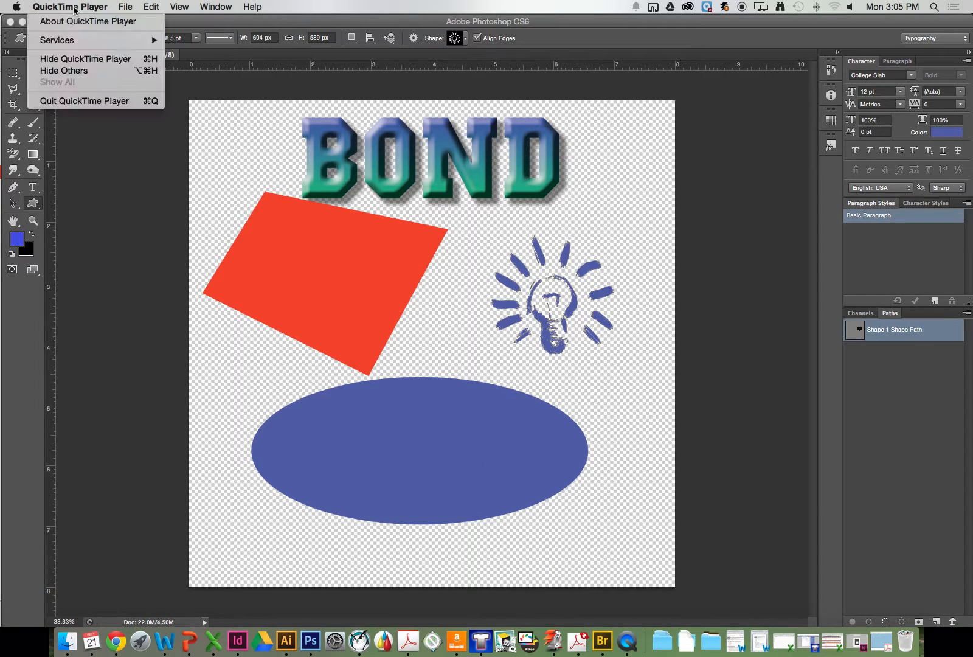
mouse_move(179, 7)
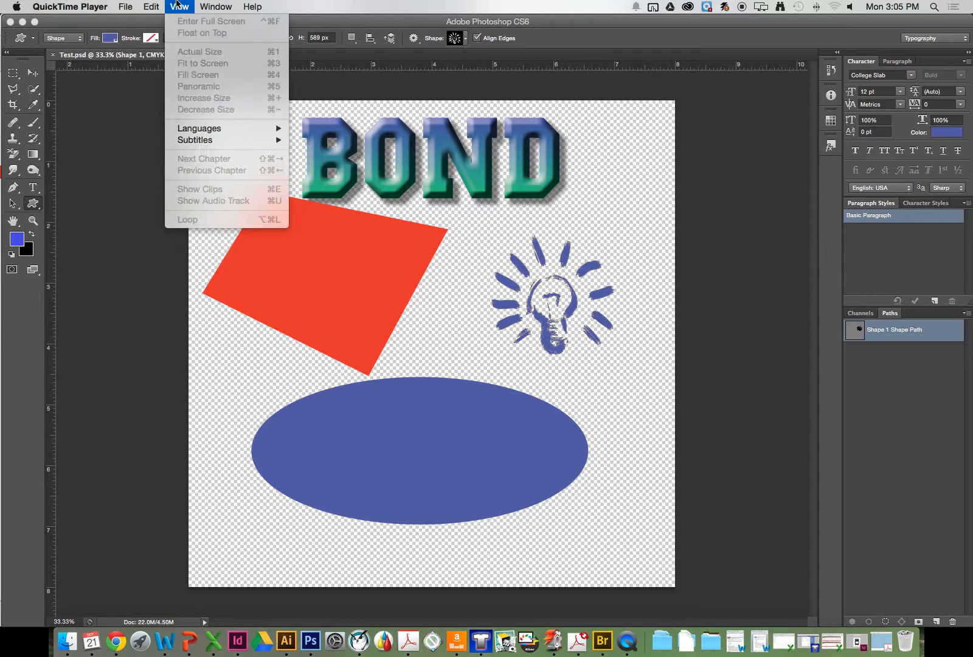
left_click(628, 642)
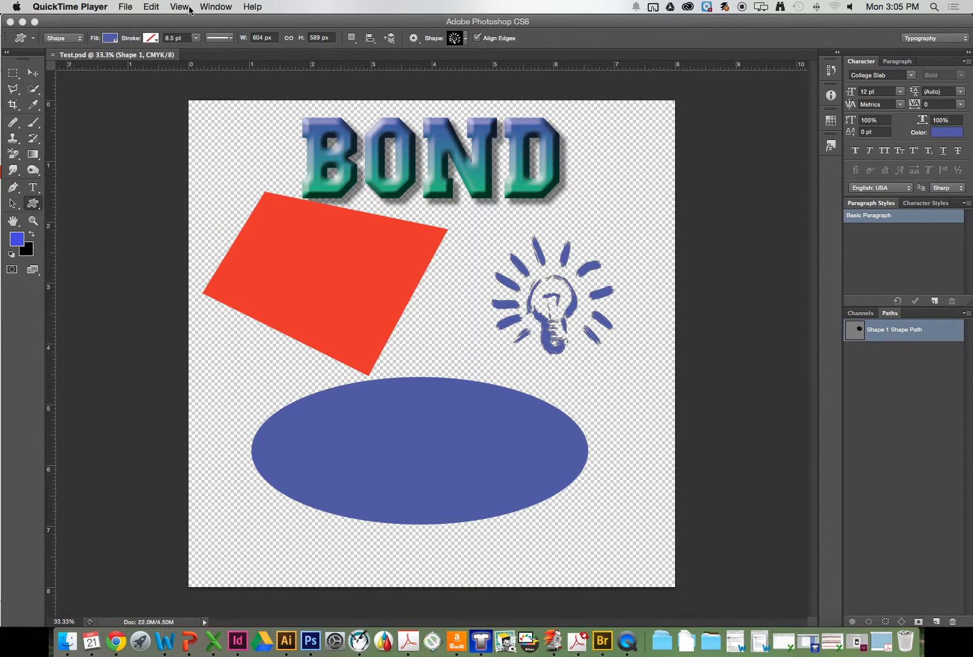
left_click(86, 8)
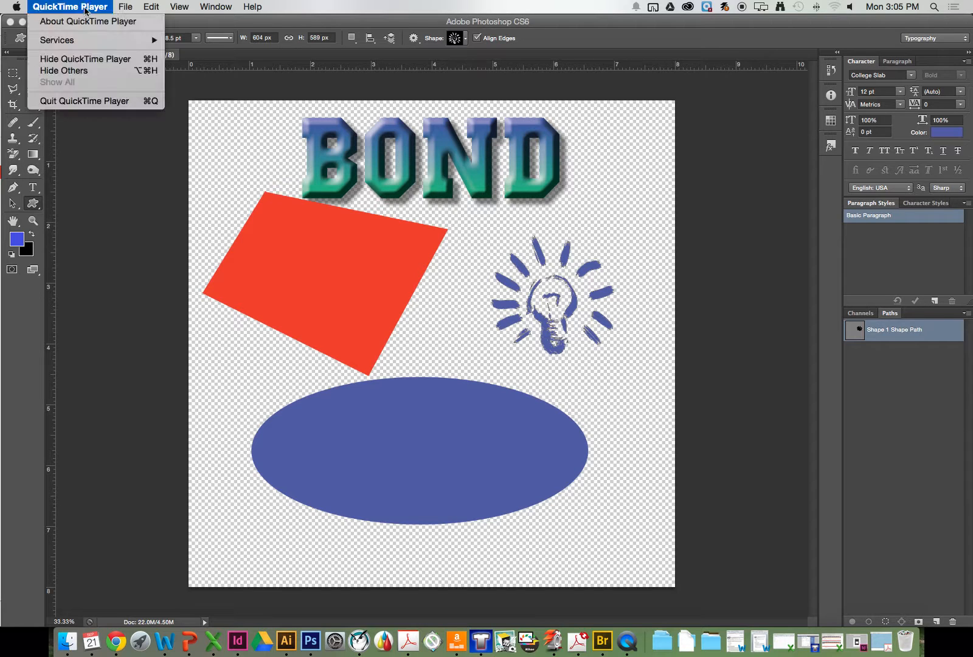
mouse_move(128, 8)
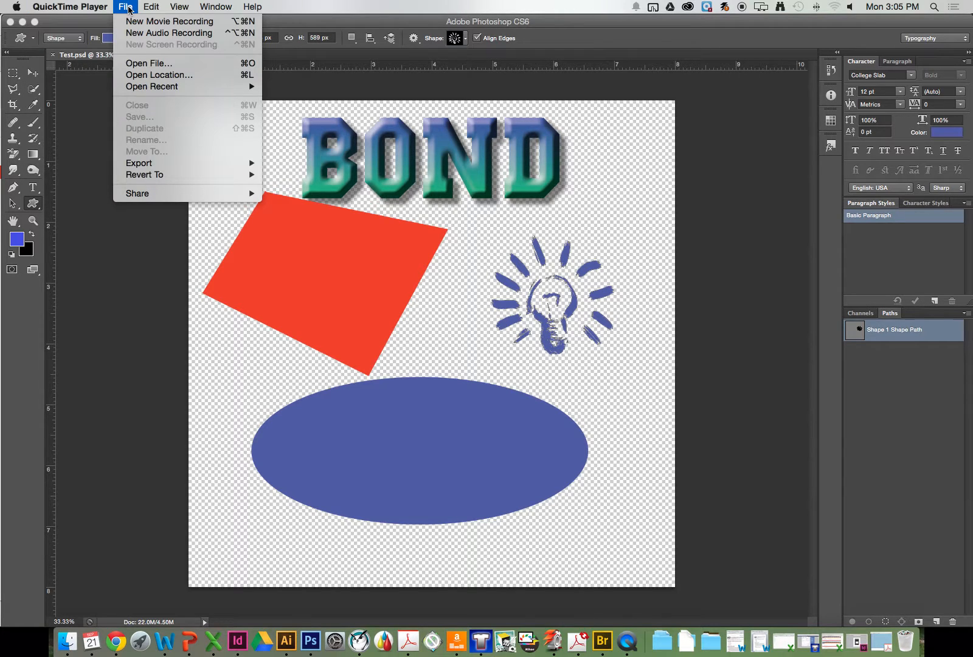
mouse_move(214, 5)
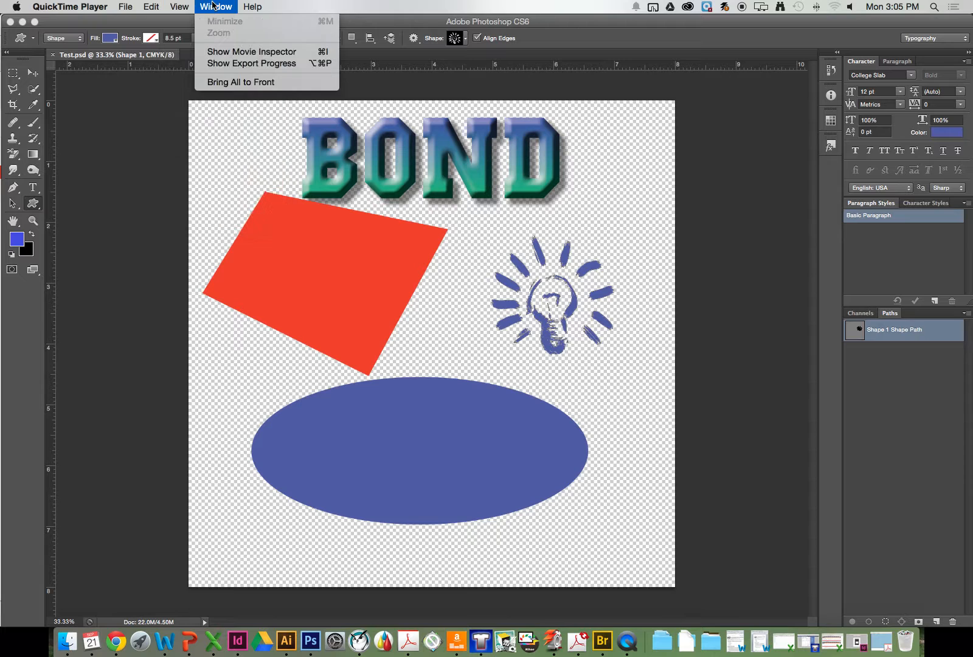
left_click(472, 4)
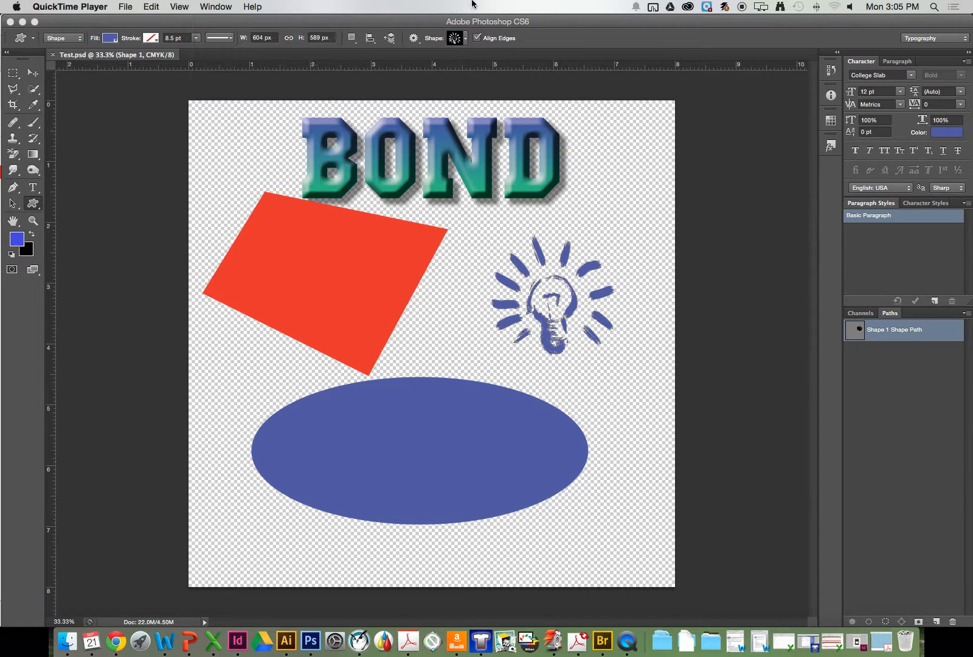
Minimize the Photoshop, Chrome and Illustrator windows, and switch to QuickTime Player.
left_click(22, 27)
left_click(23, 22)
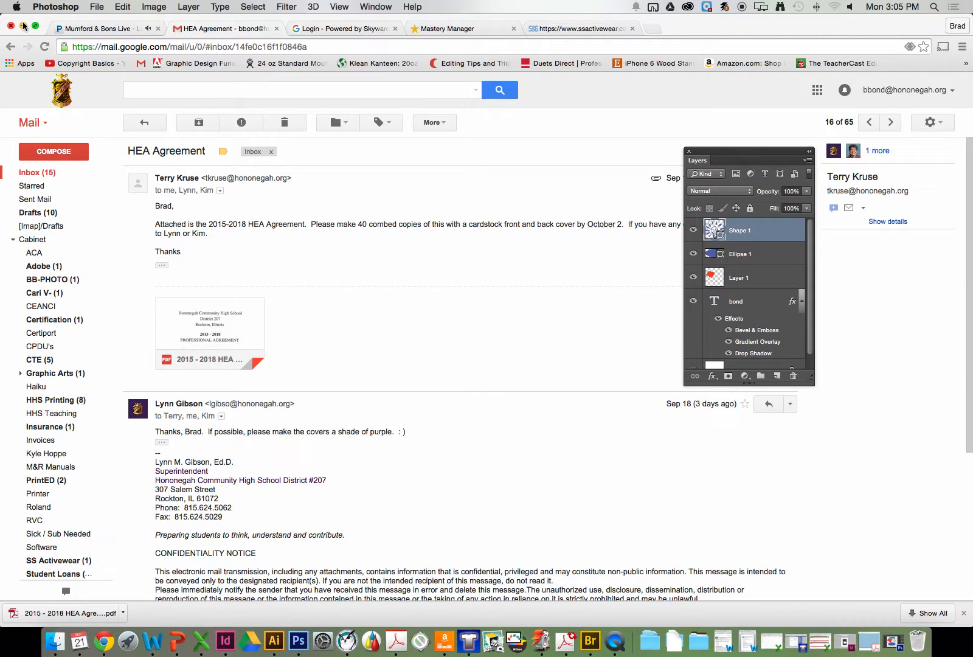
left_click(23, 26)
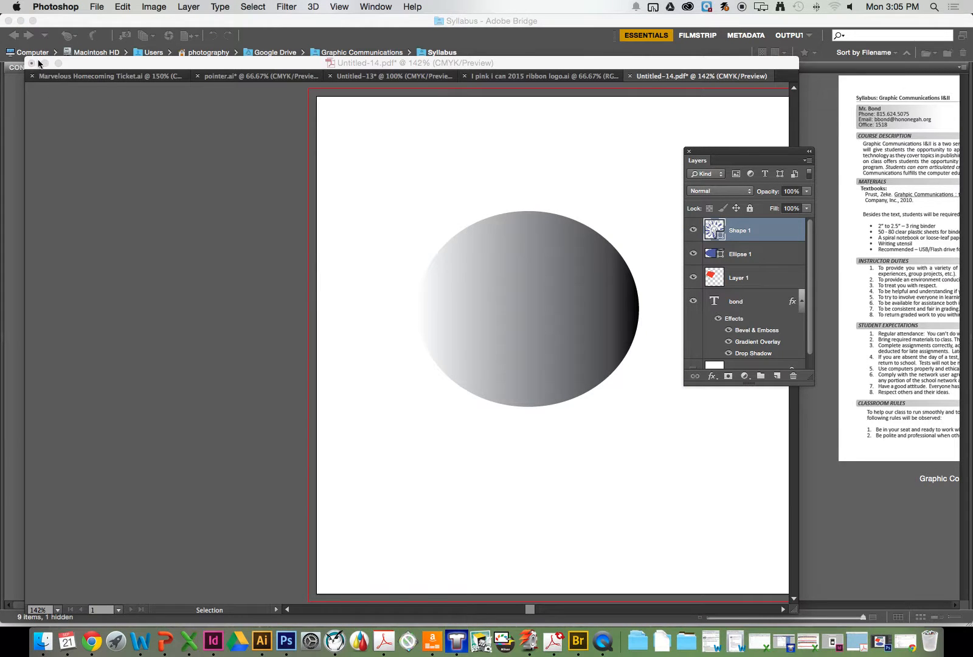
left_click(42, 64)
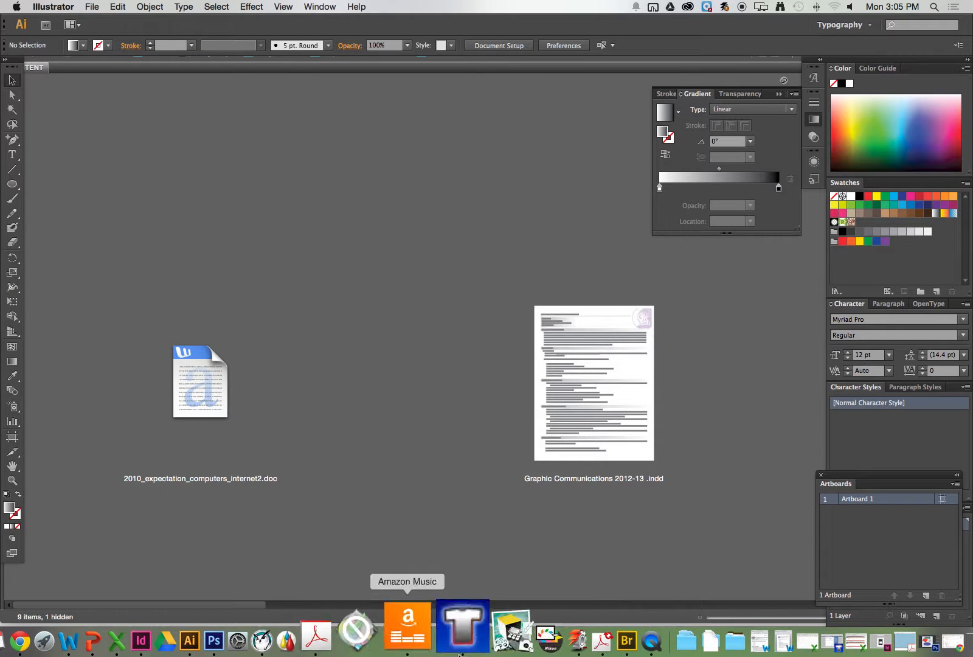
left_click(585, 637)
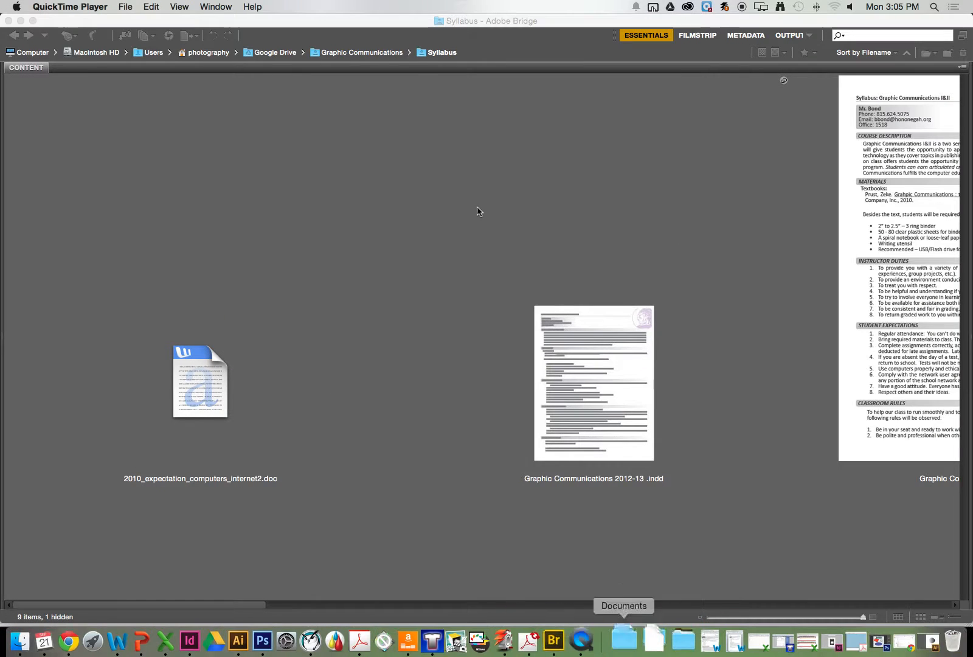